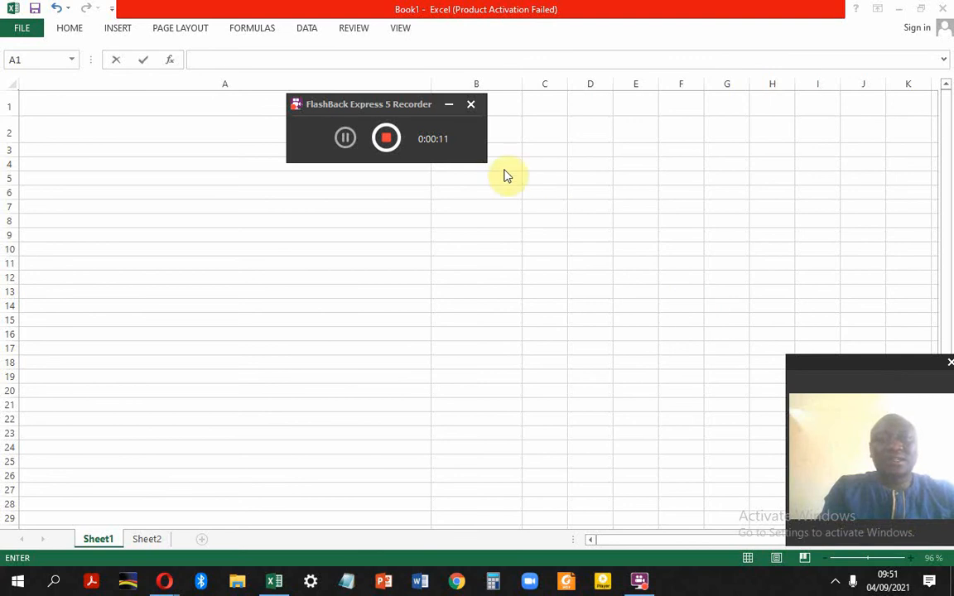
# Minimize the screen recorder window and select cell A1 on Sheet1
pyautogui.click(450, 107)
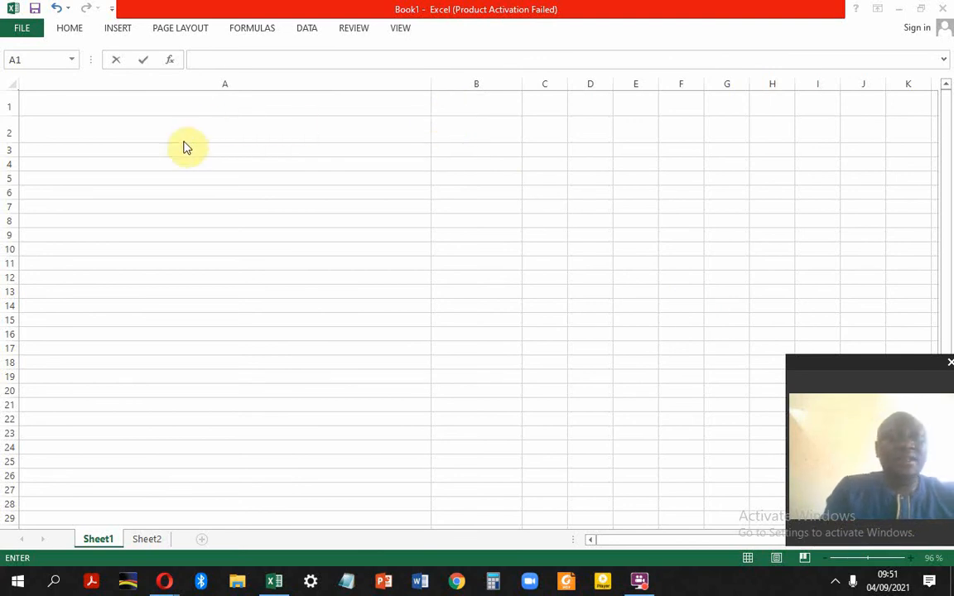
pyautogui.click(82, 101)
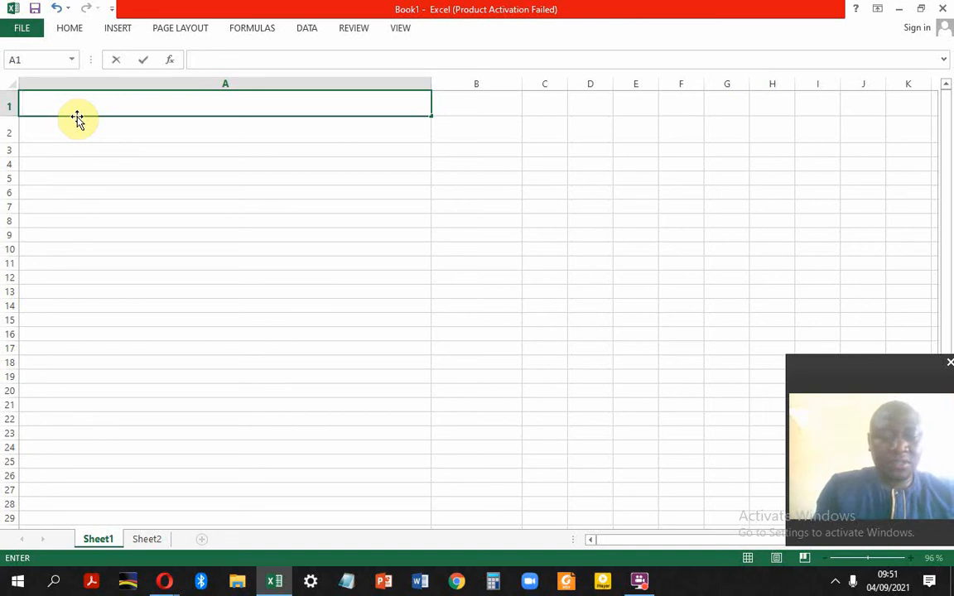
pyautogui.write('which')
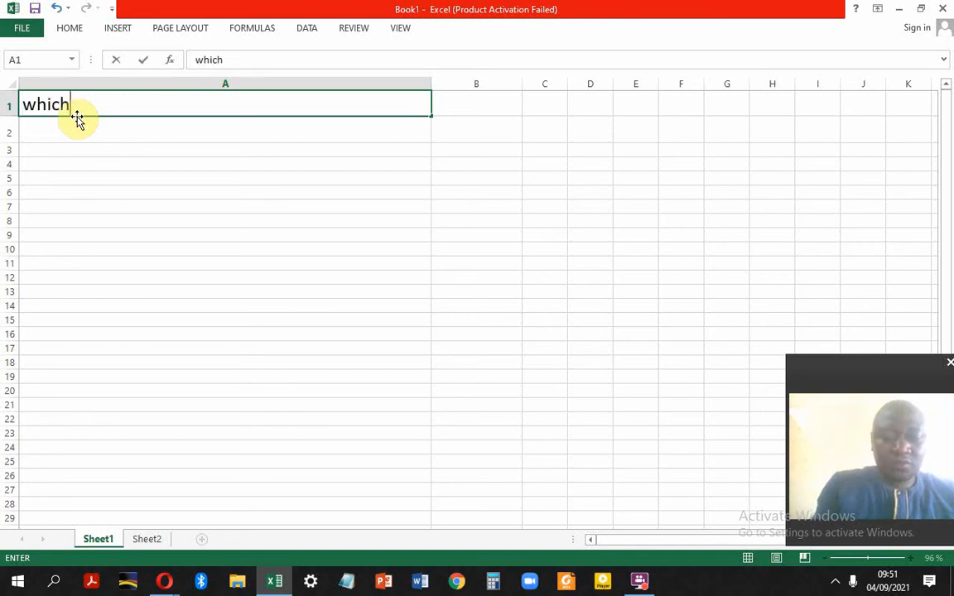
pyautogui.write(' months')
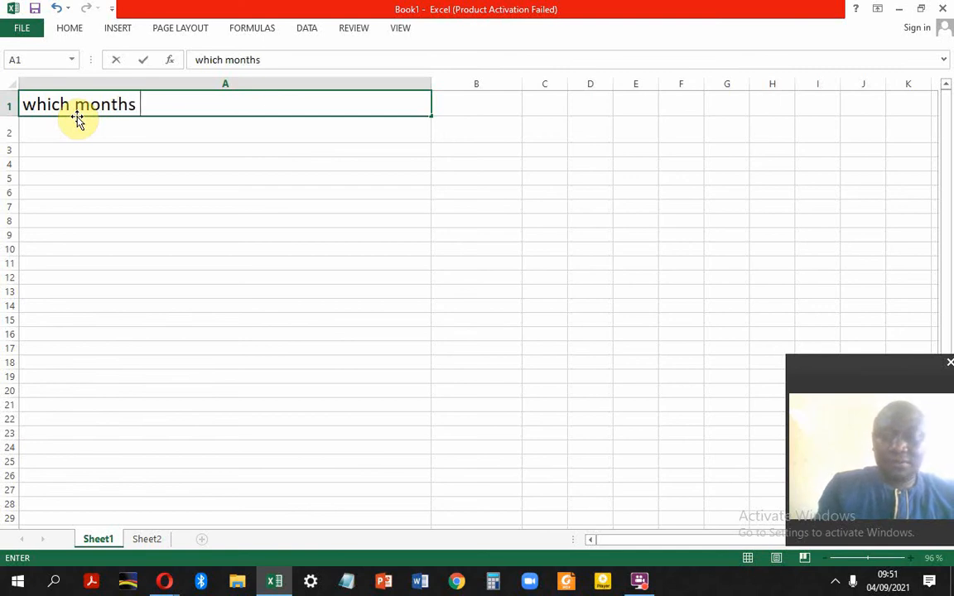
pyautogui.press('BackSpace')
pyautogui.press('BackSpace')
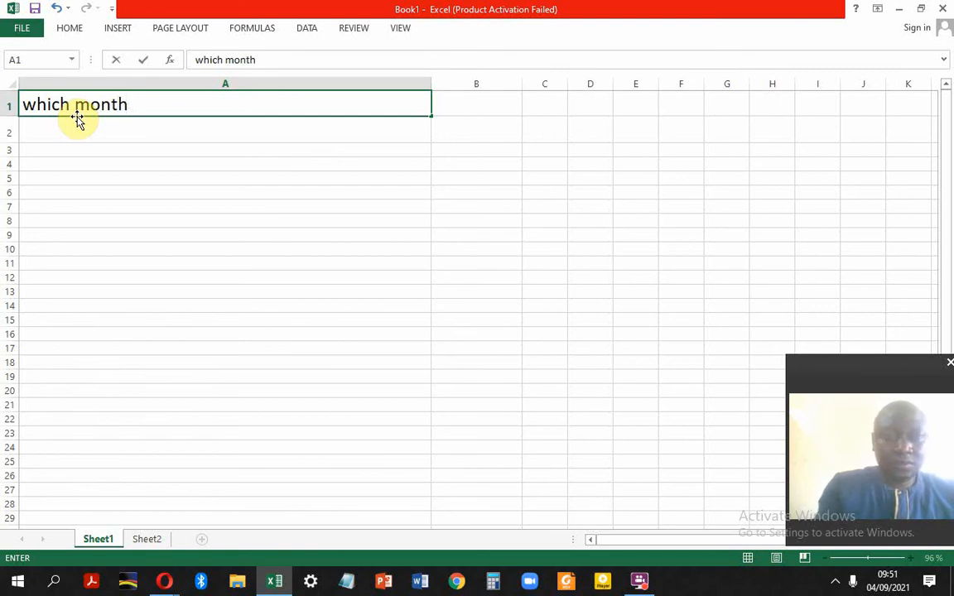
pyautogui.press('BackSpace')
pyautogui.press('BackSpace')
pyautogui.press('BackSpace')
pyautogui.press('BackSpace')
pyautogui.press('BackSpace')
pyautogui.press('BackSpace')
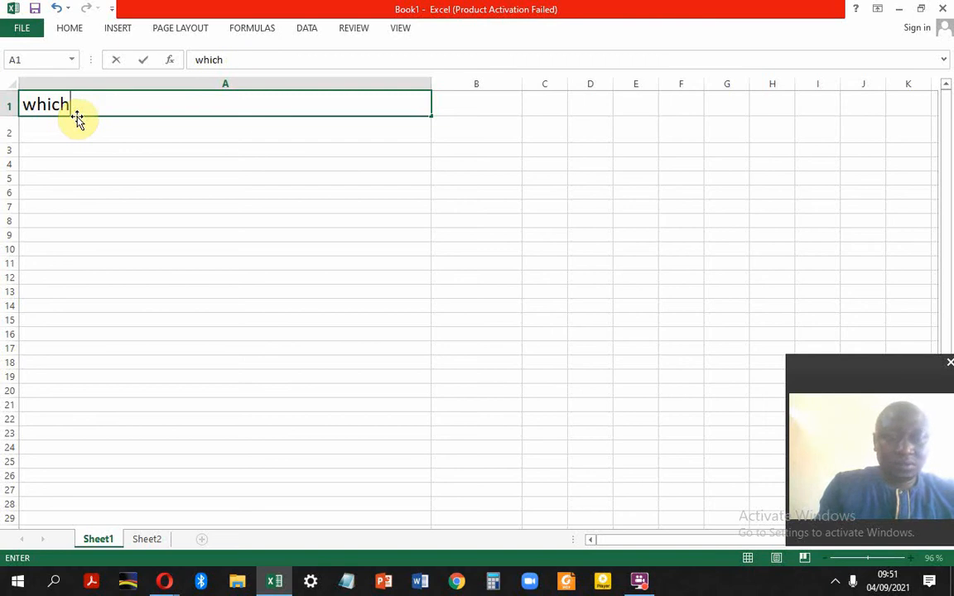
pyautogui.press('BackSpace')
pyautogui.press('BackSpace')
pyautogui.press('BackSpace')
pyautogui.press('BackSpace')
pyautogui.press('BackSpace')
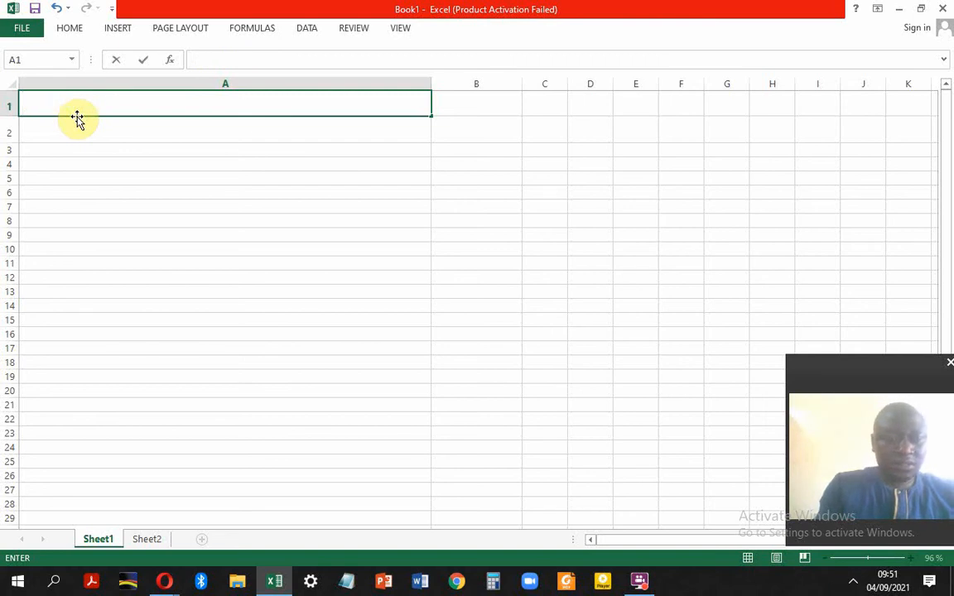
# Enter "WHICH MONTHS DID YOU STOP HAVING PHYSICAL LESSONS" in cell A1 and widen column A to fit the text
pyautogui.write('WHICH')
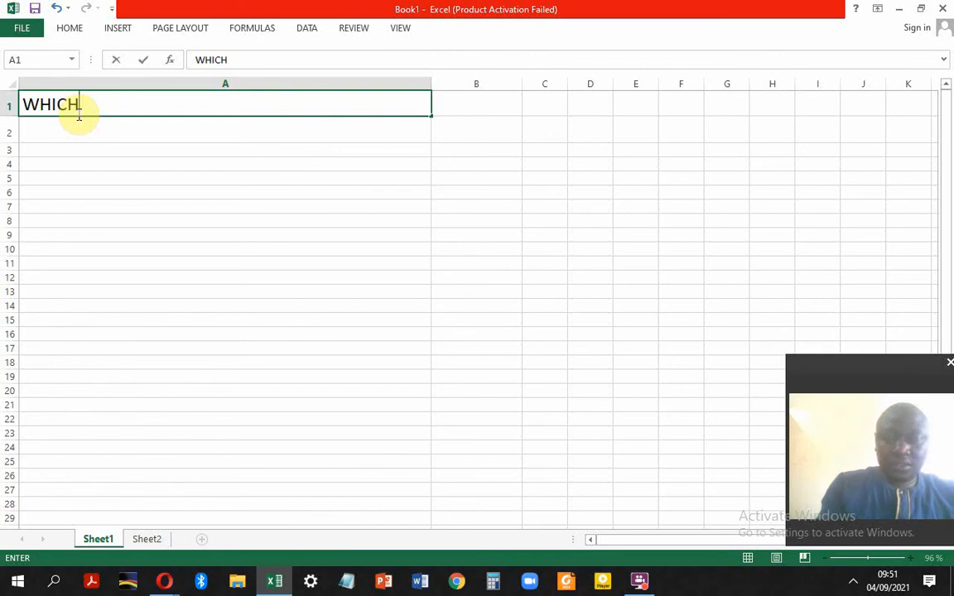
pyautogui.press('BackSpace')
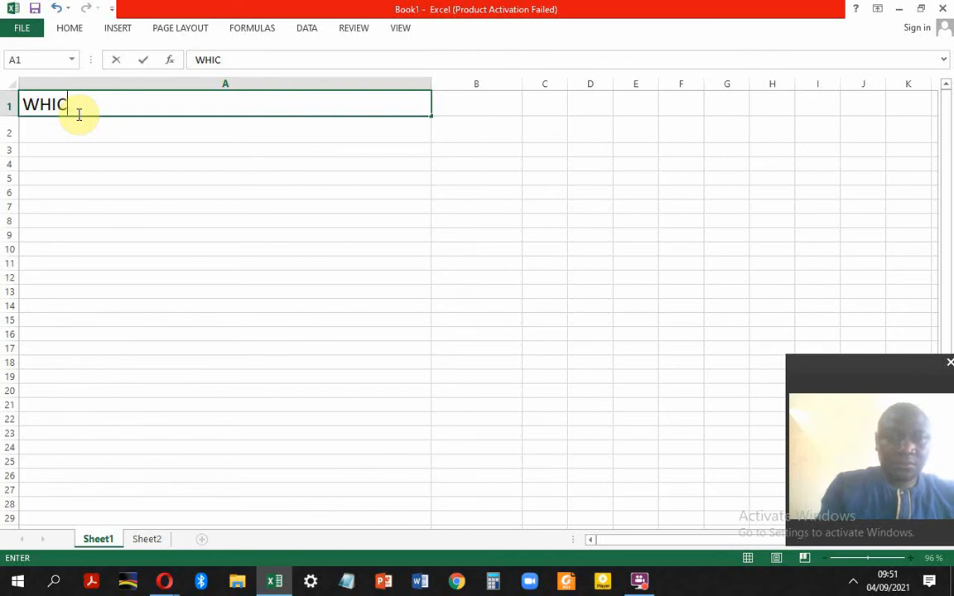
pyautogui.write('H MON')
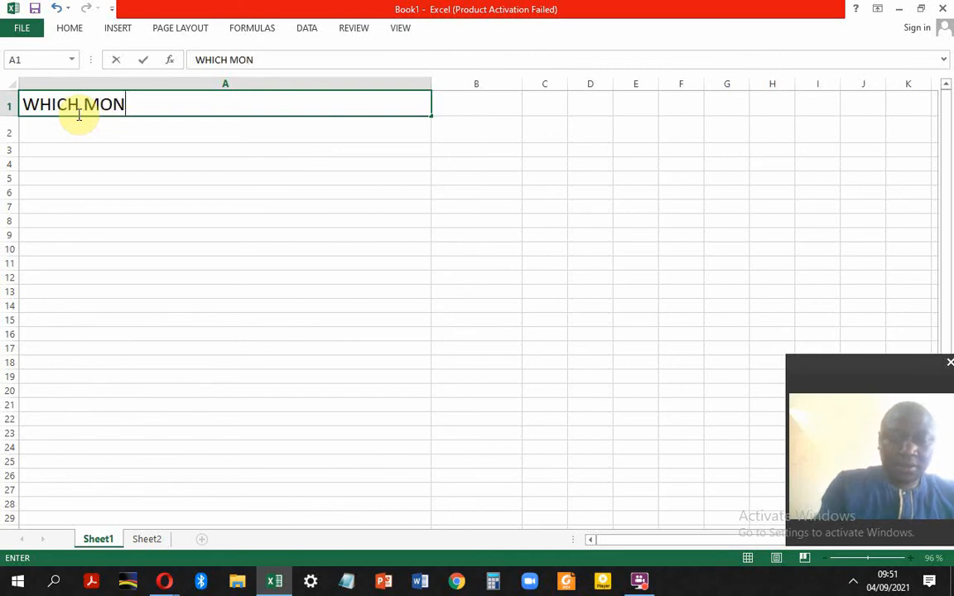
pyautogui.write('THS ')
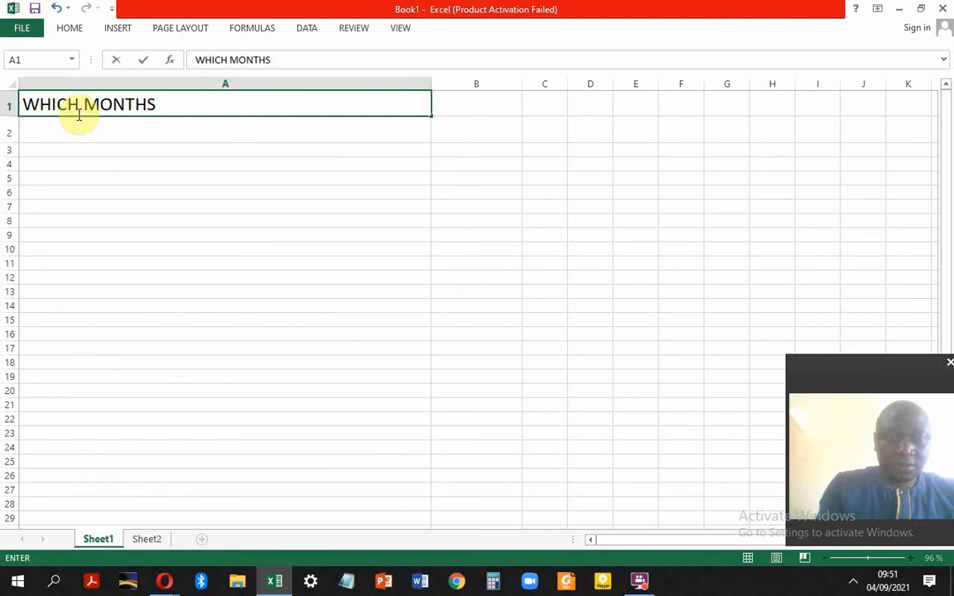
pyautogui.write('DID ')
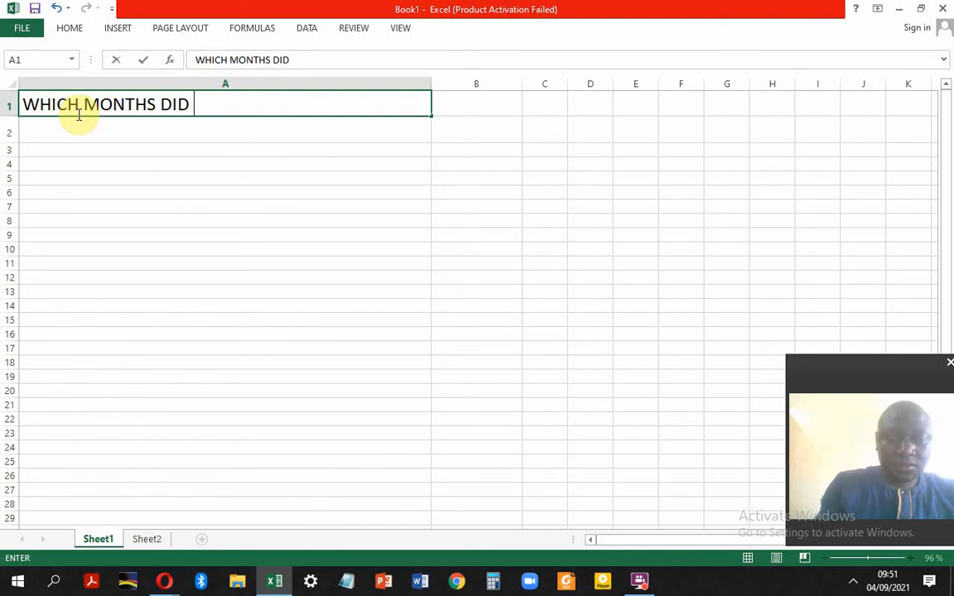
pyautogui.write('YOU S')
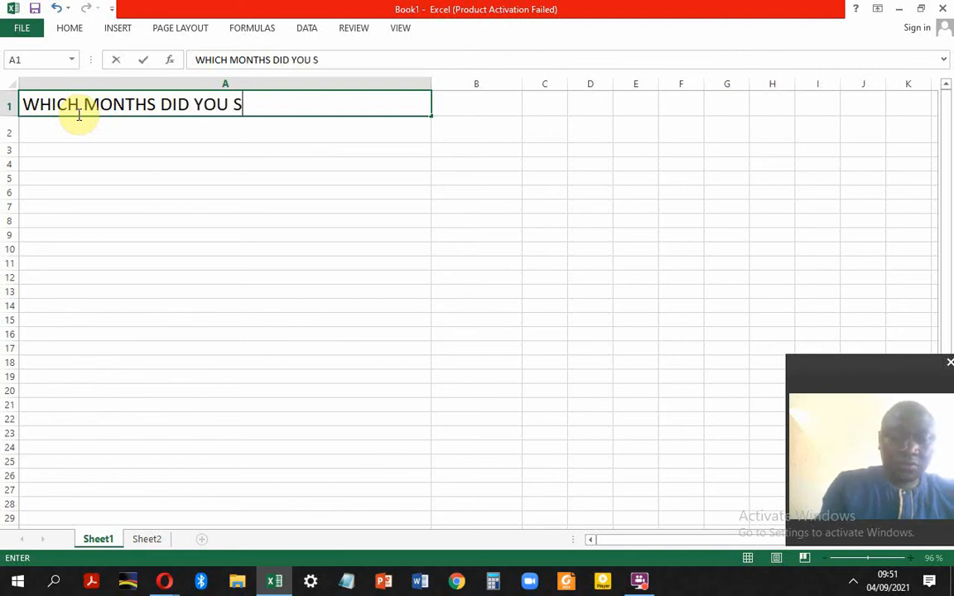
pyautogui.write('TOP HAVI')
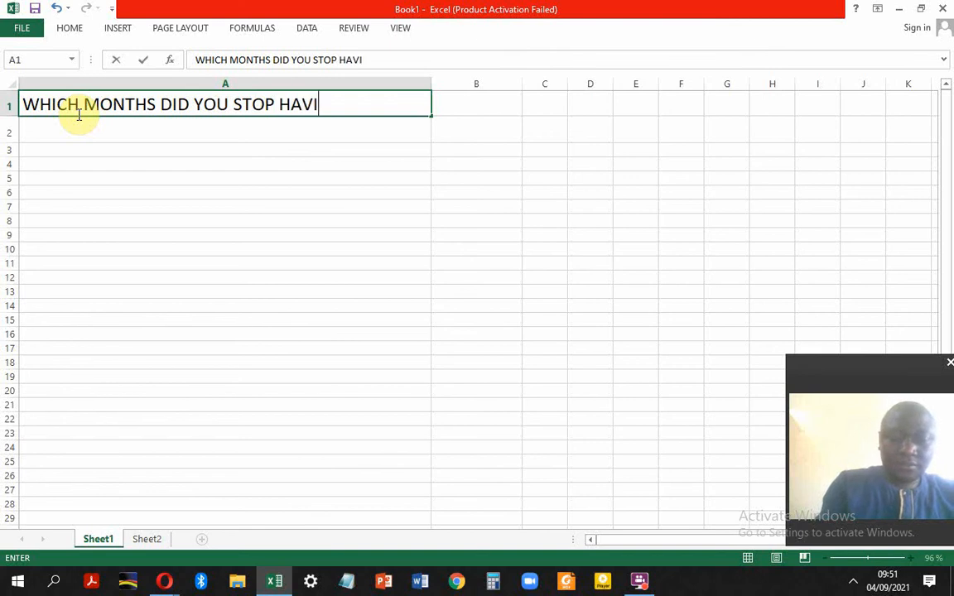
pyautogui.write('NG ')
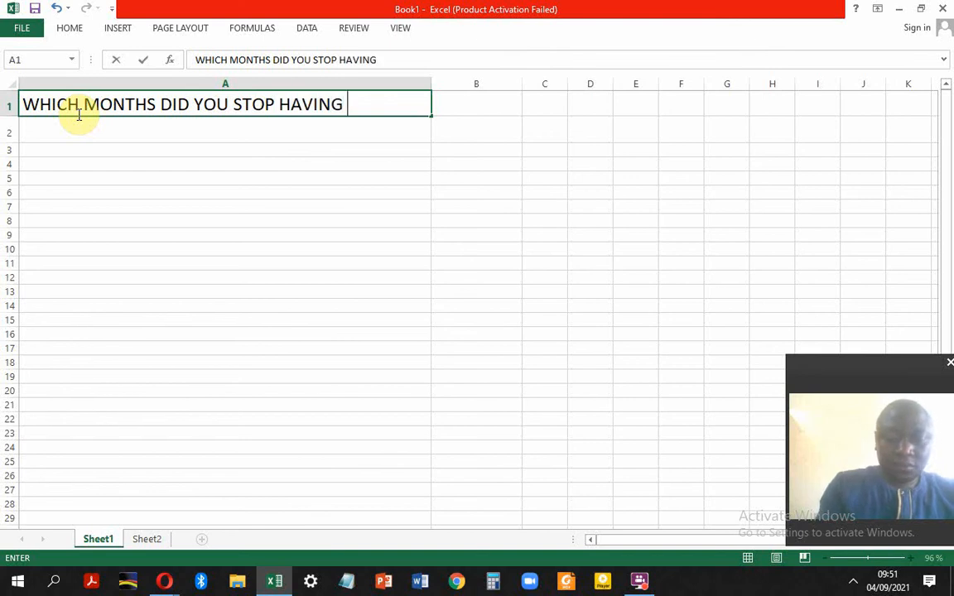
pyautogui.write('P')
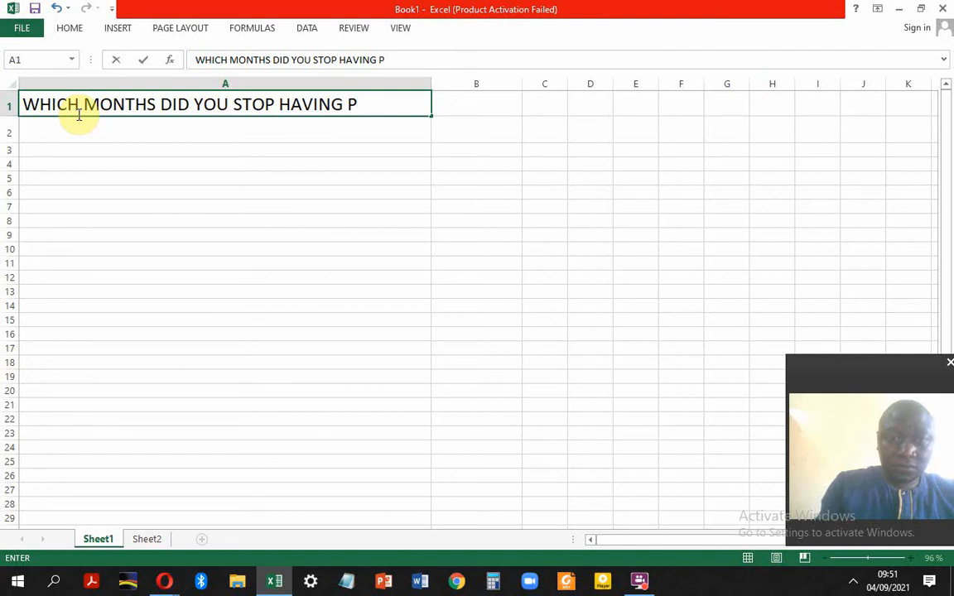
pyautogui.write('HYSIV')
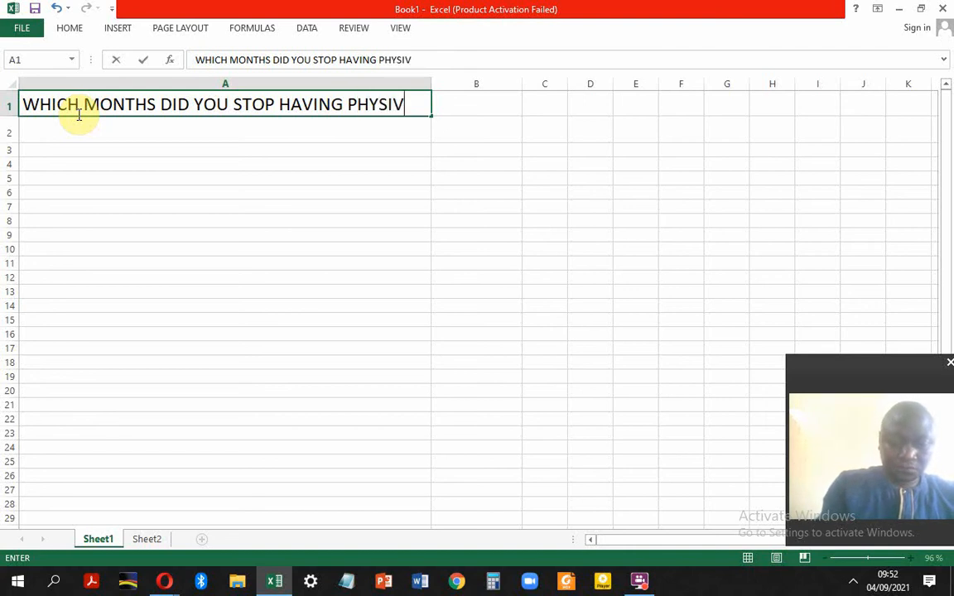
pyautogui.press('BackSpace')
pyautogui.write('C')
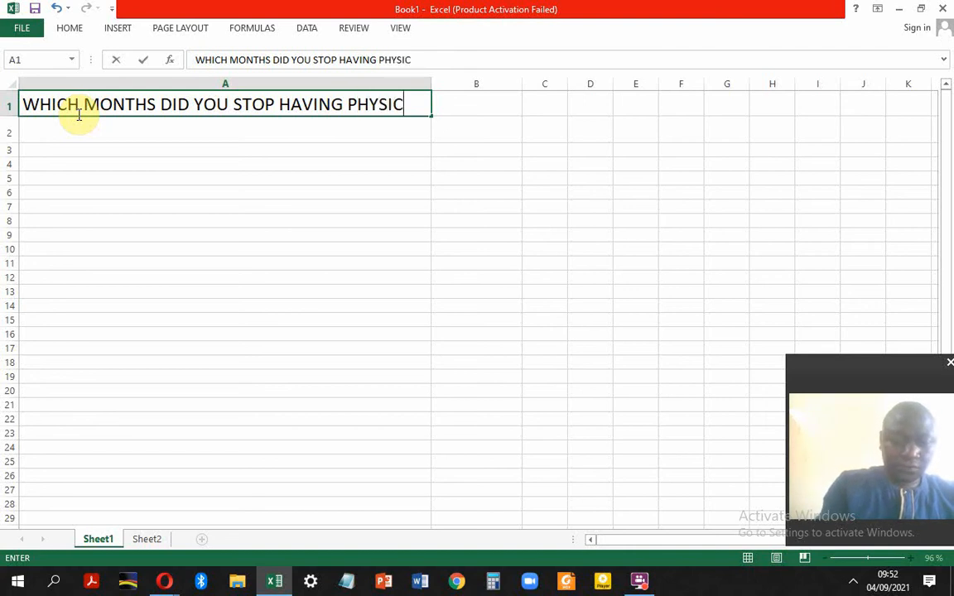
pyautogui.write('AL L')
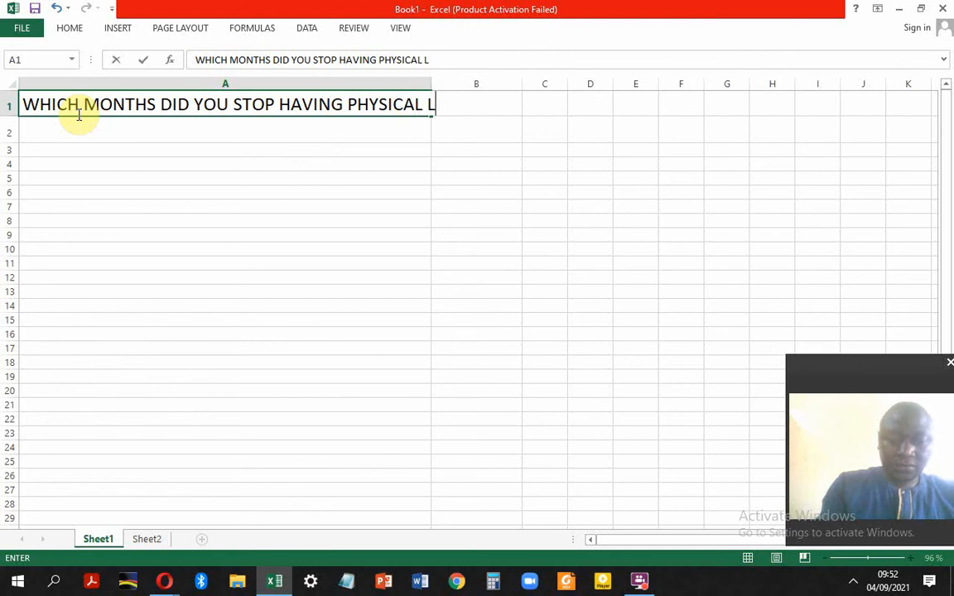
pyautogui.write('ESSONS')
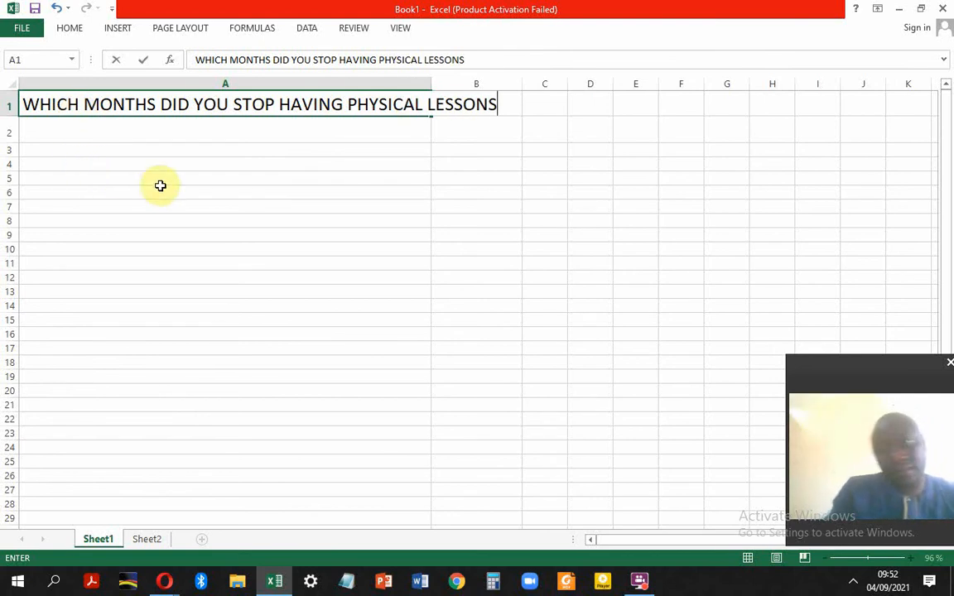
pyautogui.click(450, 131)
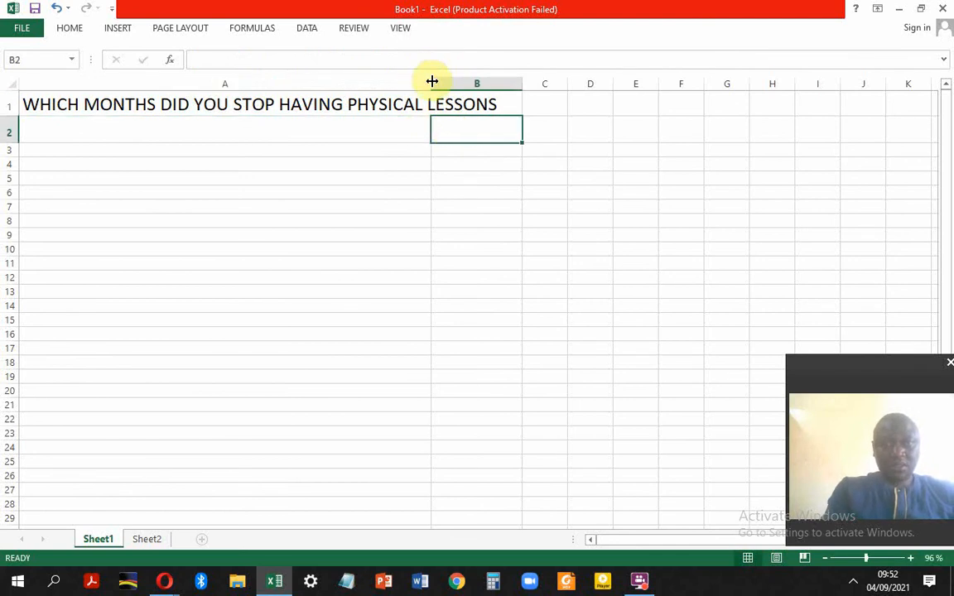
pyautogui.moveTo(432, 81); pyautogui.dragTo(520, 81)
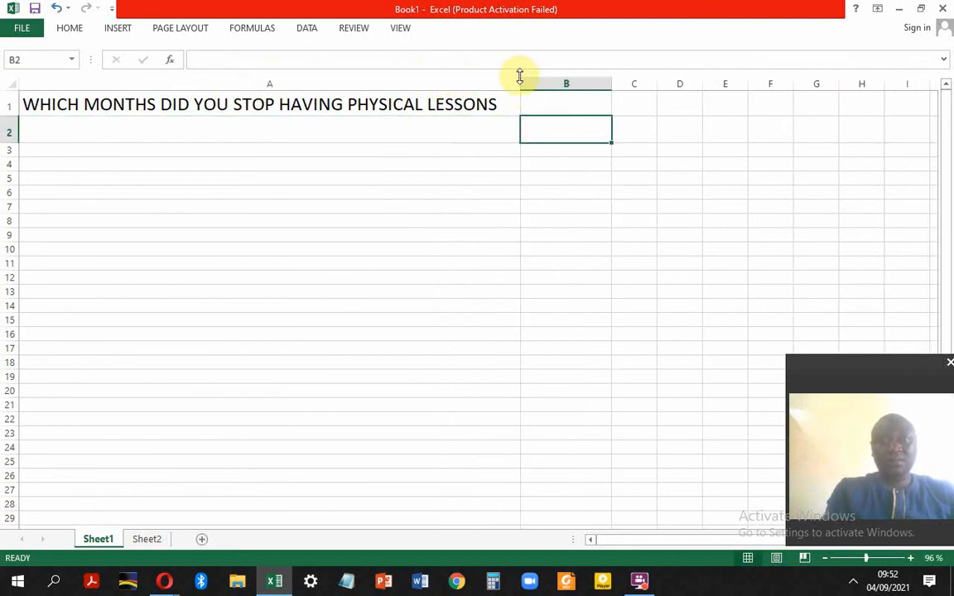
# Enter the second question, "ARE YOU MARRIED", in cell A2
pyautogui.click(439, 134)
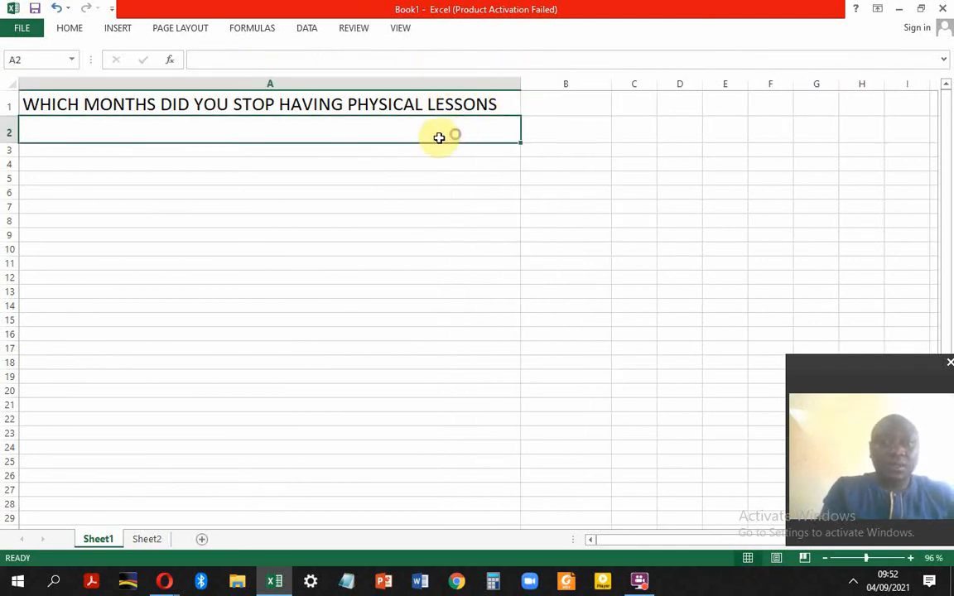
pyautogui.doubleClick(81, 133)
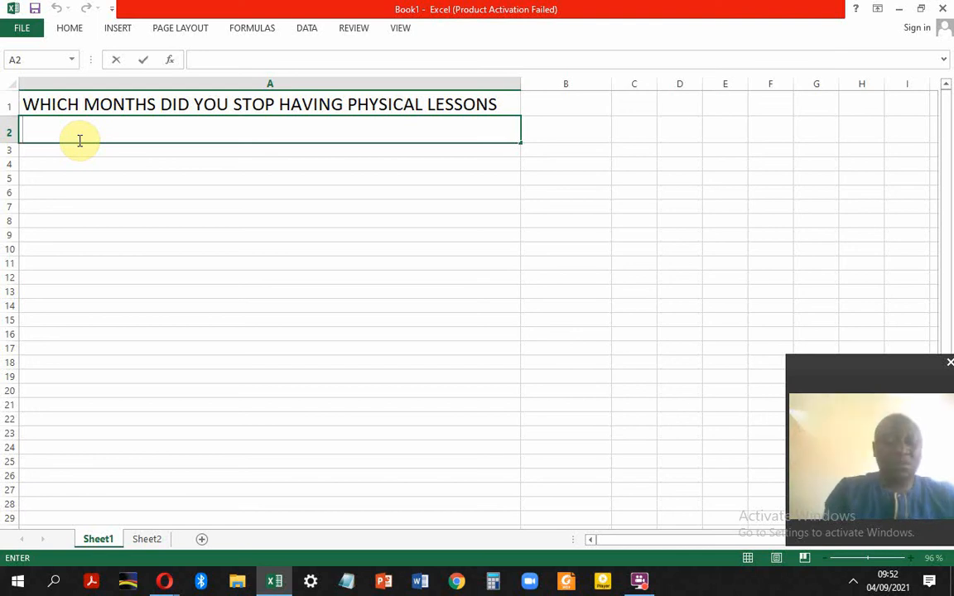
pyautogui.write('ARE Y')
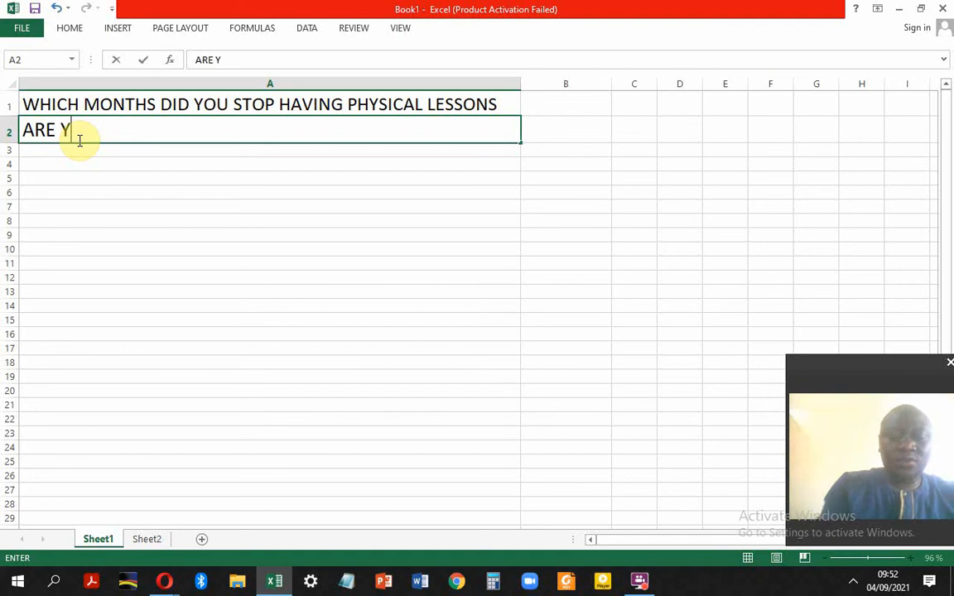
pyautogui.write('PO')
pyautogui.press('BackSpace')
pyautogui.press('BackSpace')
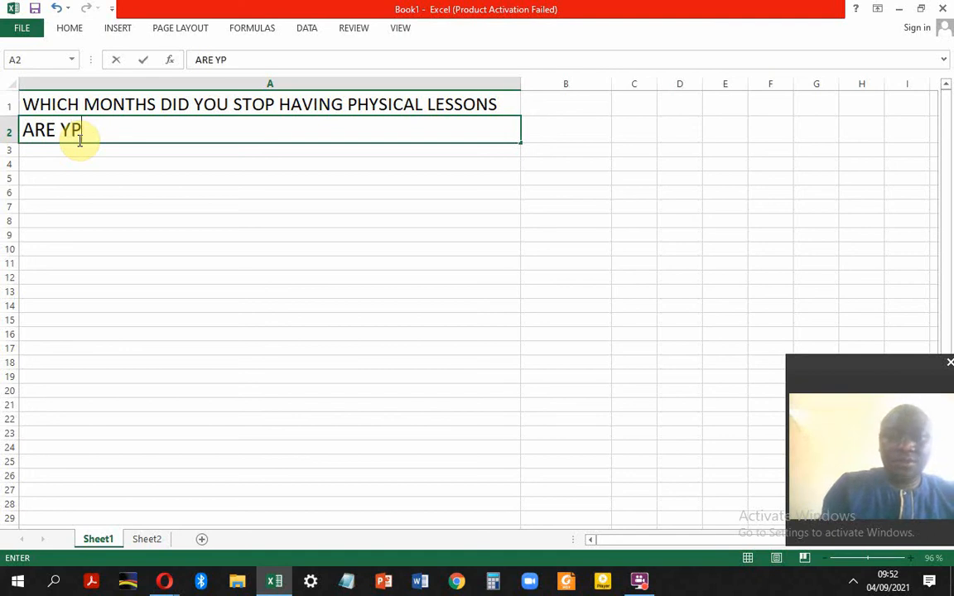
pyautogui.write('OU MA')
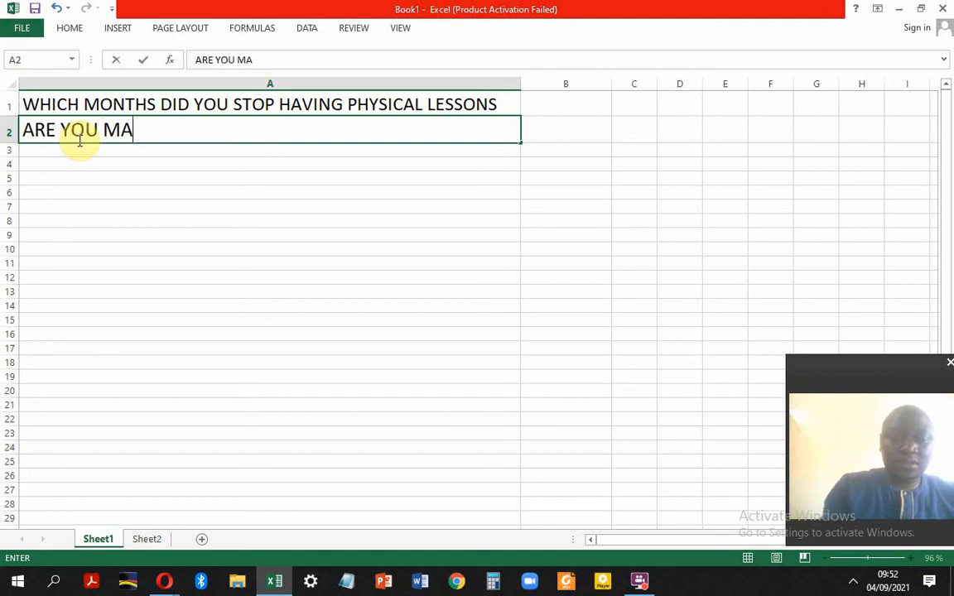
pyautogui.write('RI')
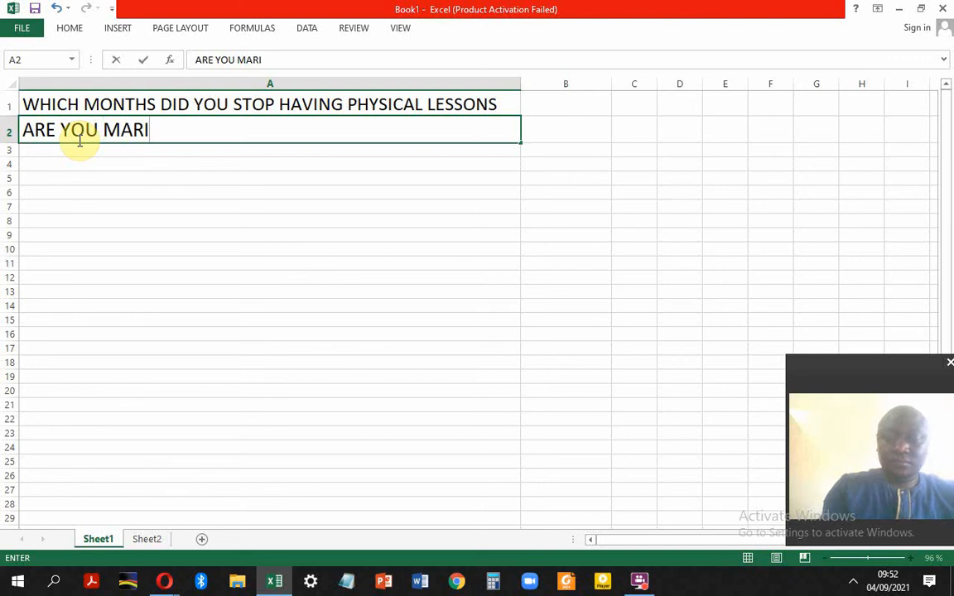
pyautogui.press('BackSpace')
pyautogui.write('RIES')
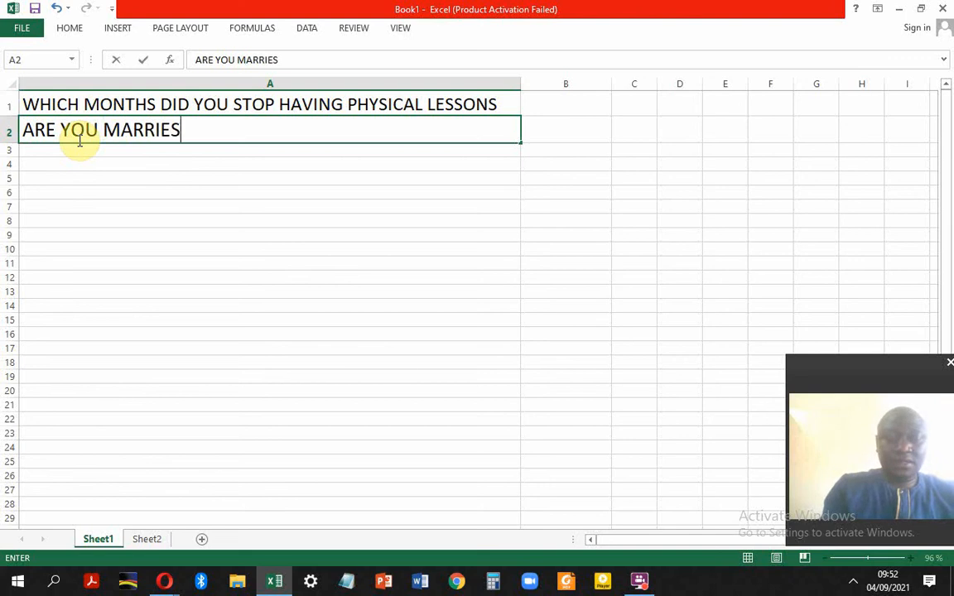
pyautogui.press('BackSpace')
pyautogui.write('D')
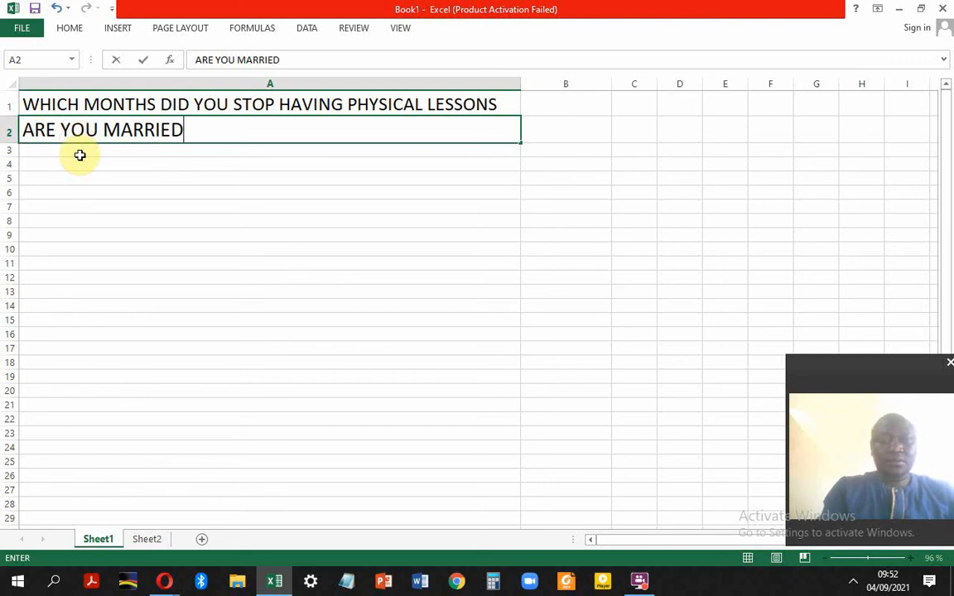
pyautogui.press('Return')
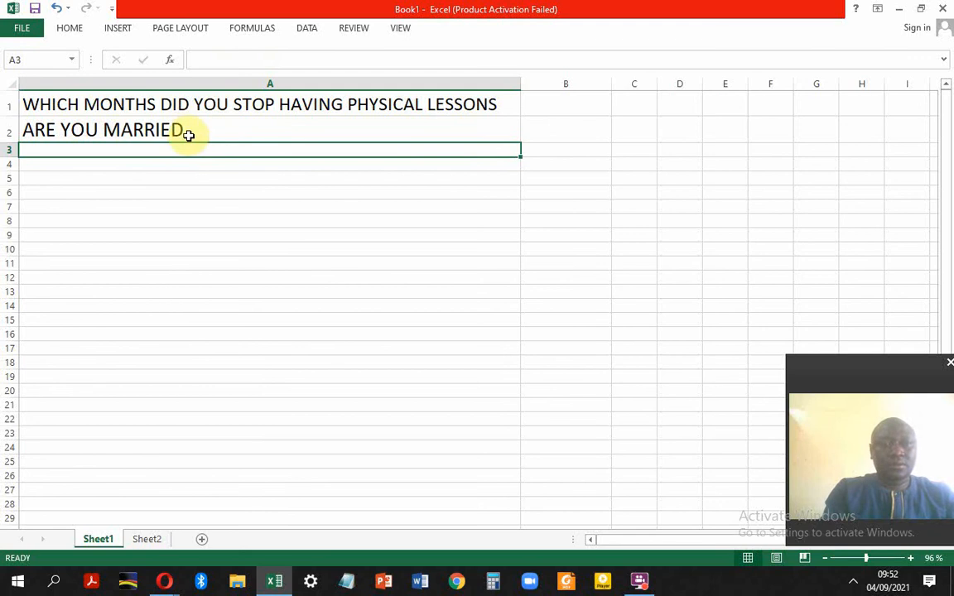
pyautogui.click(153, 129)
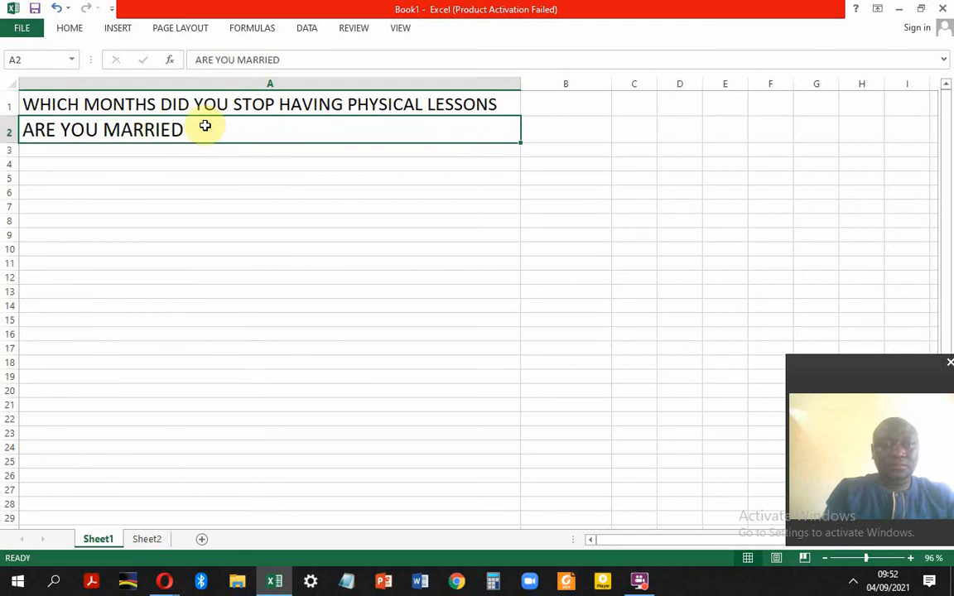
# Copy the month names in A1:A12 on Sheet2 and return to cell B1 on Sheet1
pyautogui.click(563, 99)
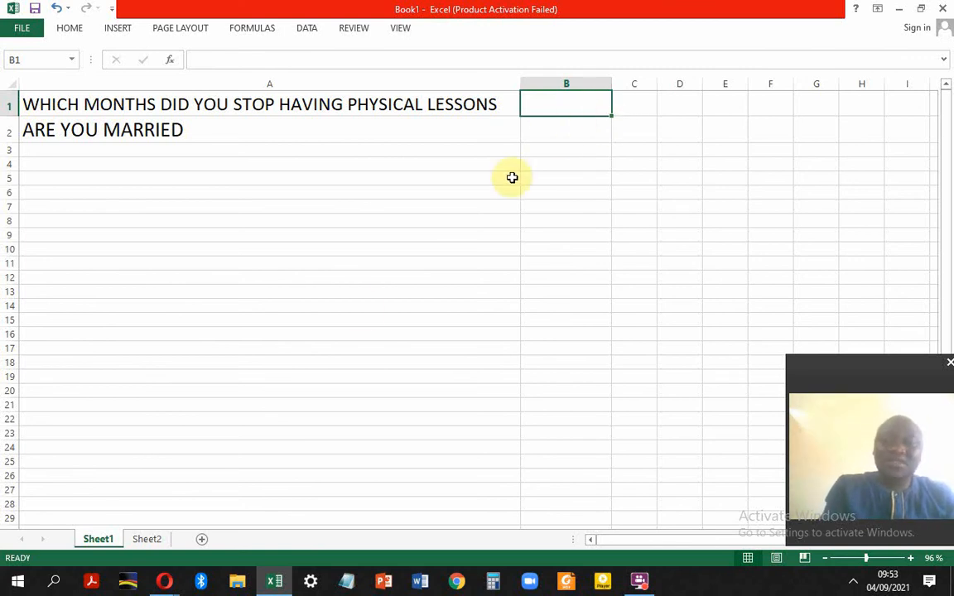
pyautogui.click(148, 539)
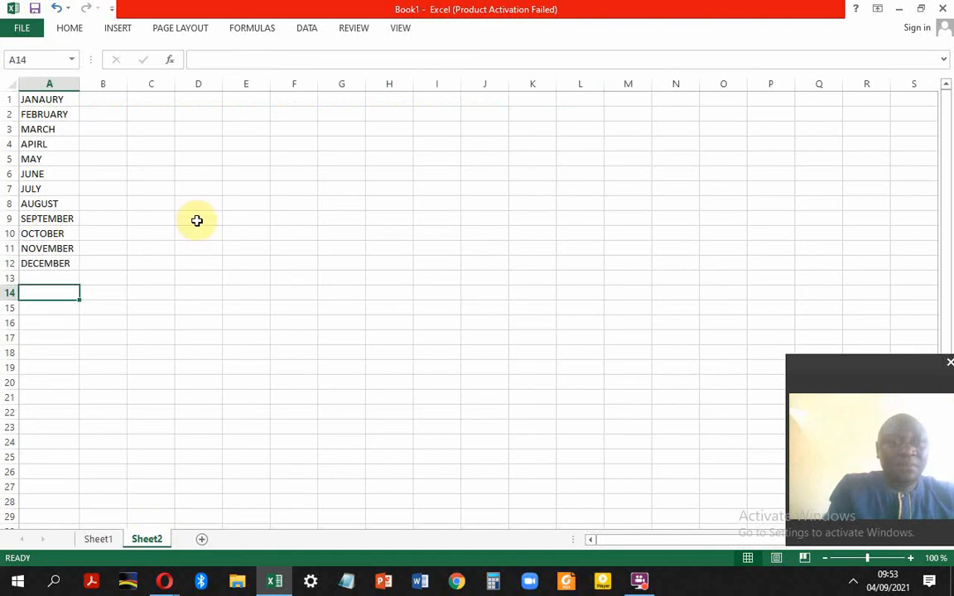
pyautogui.click(39, 96)
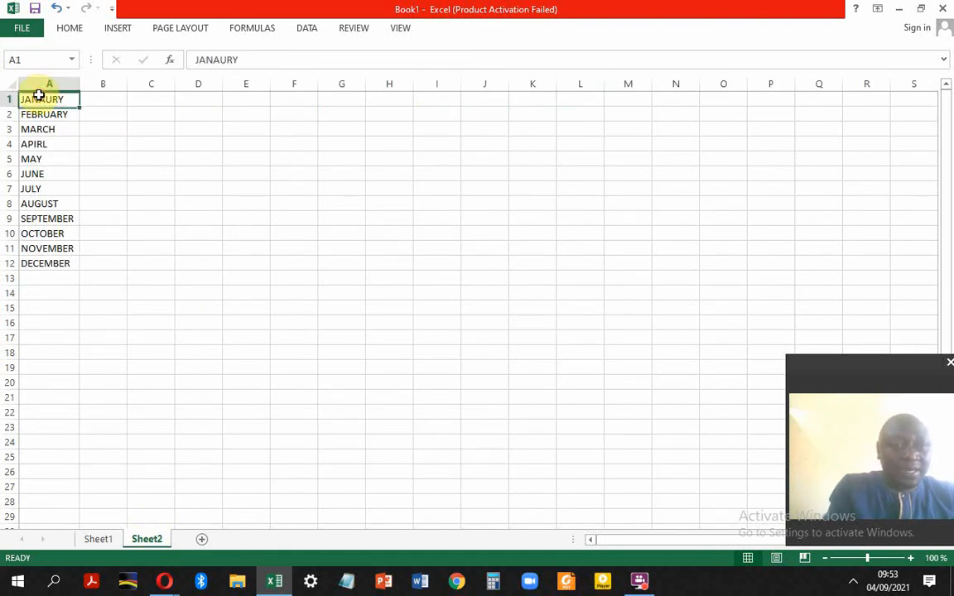
pyautogui.moveTo(39, 96); pyautogui.dragTo(62, 260)
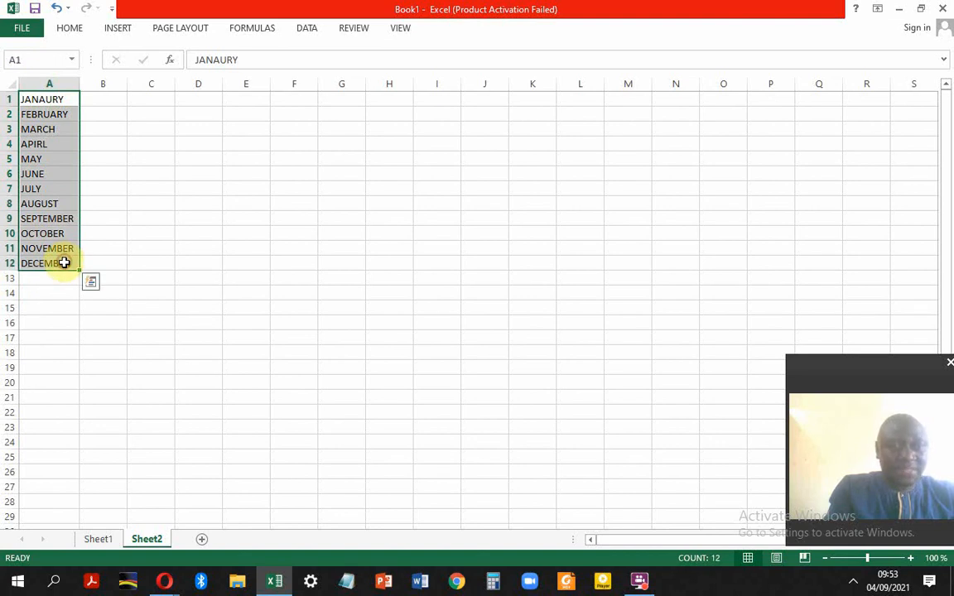
pyautogui.rightClick(46, 159)
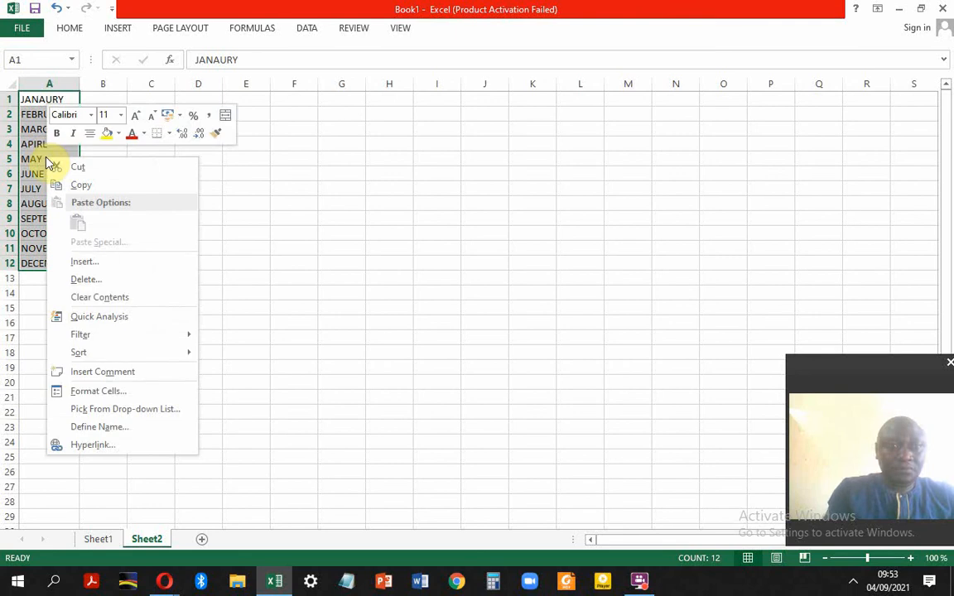
pyautogui.click(85, 184)
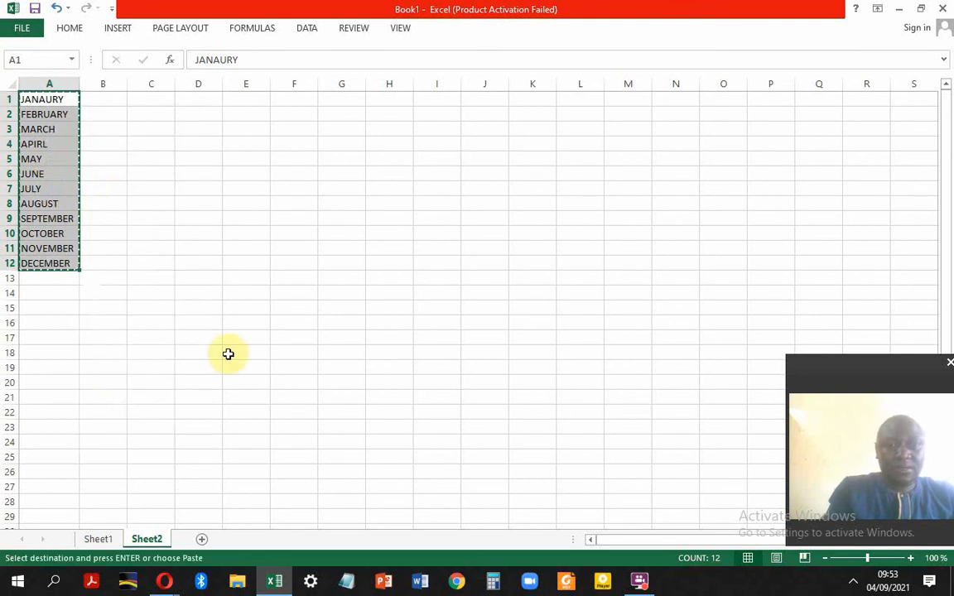
pyautogui.click(107, 539)
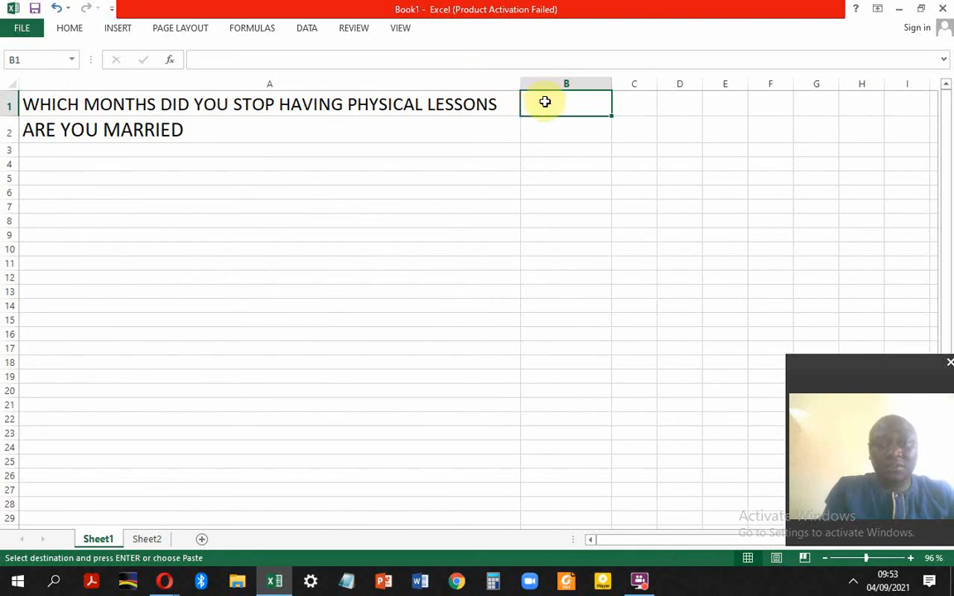
# Open data validation for cell B1, allow a List, and start picking its source on Sheet2
pyautogui.click(305, 29)
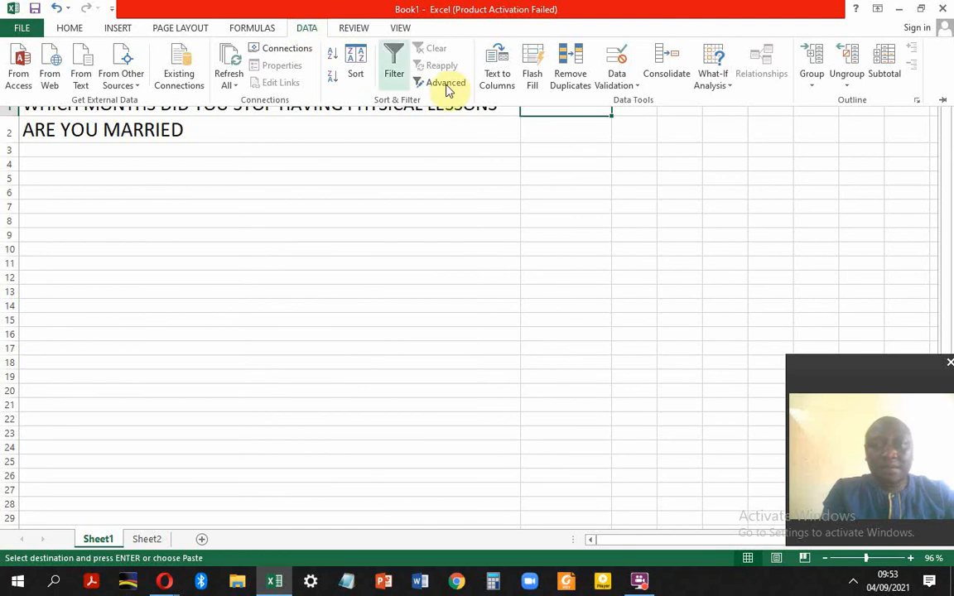
pyautogui.click(634, 85)
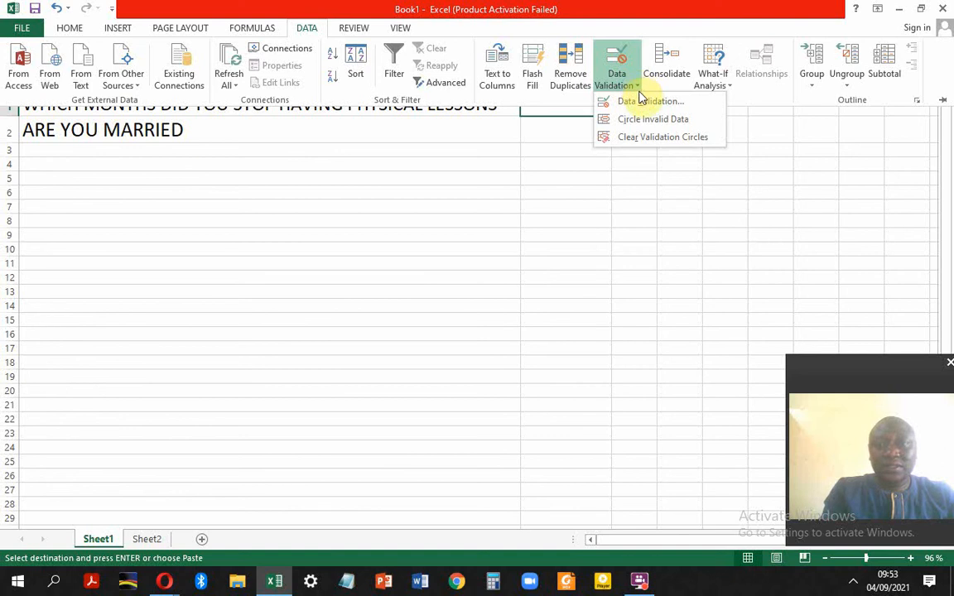
pyautogui.click(647, 102)
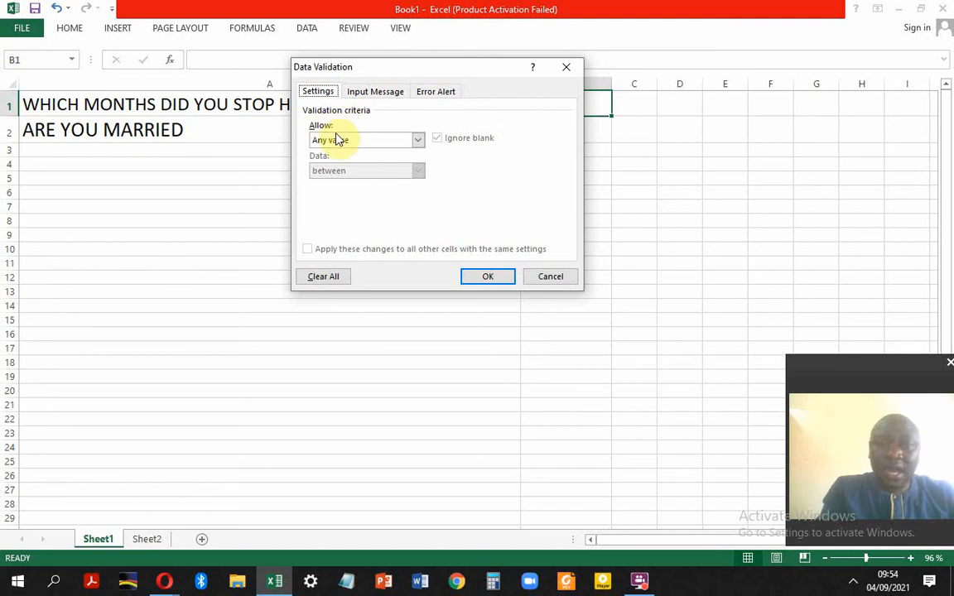
pyautogui.click(418, 141)
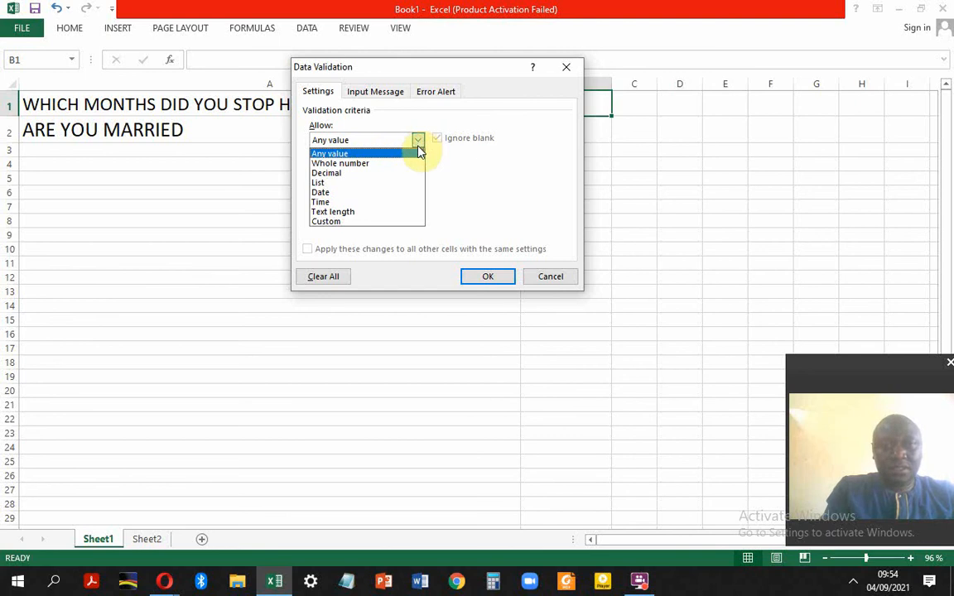
pyautogui.click(324, 184)
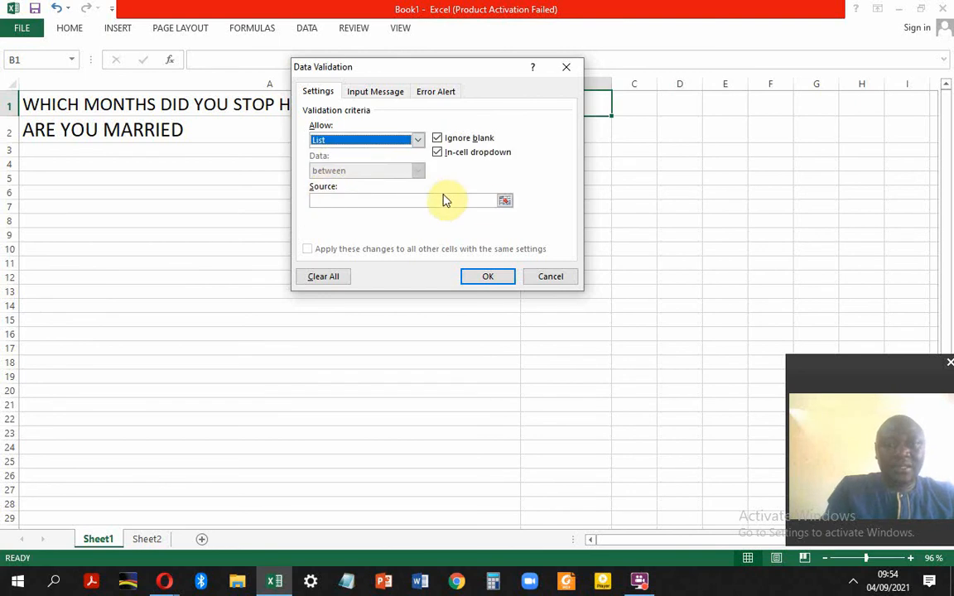
pyautogui.click(352, 201)
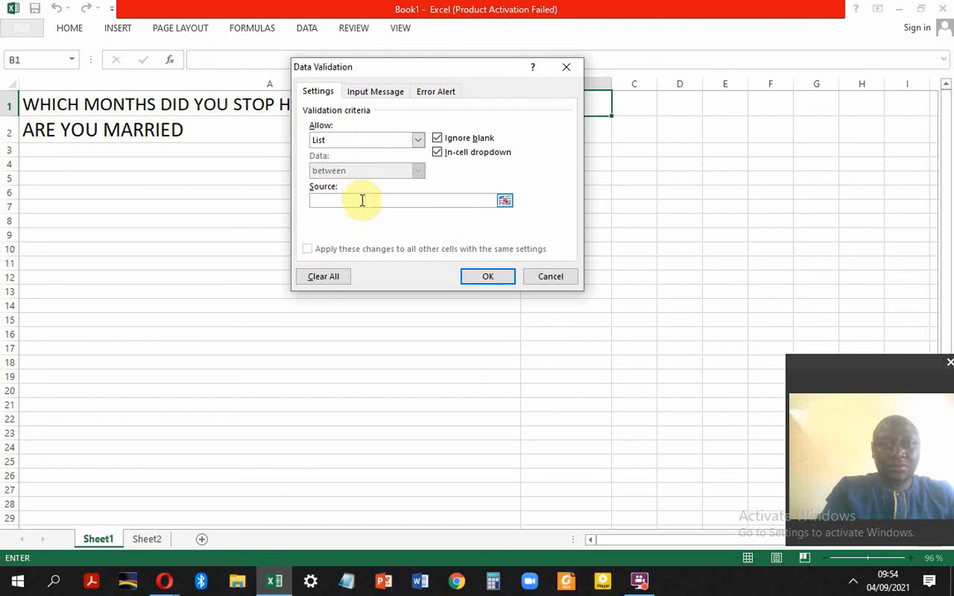
pyautogui.click(505, 201)
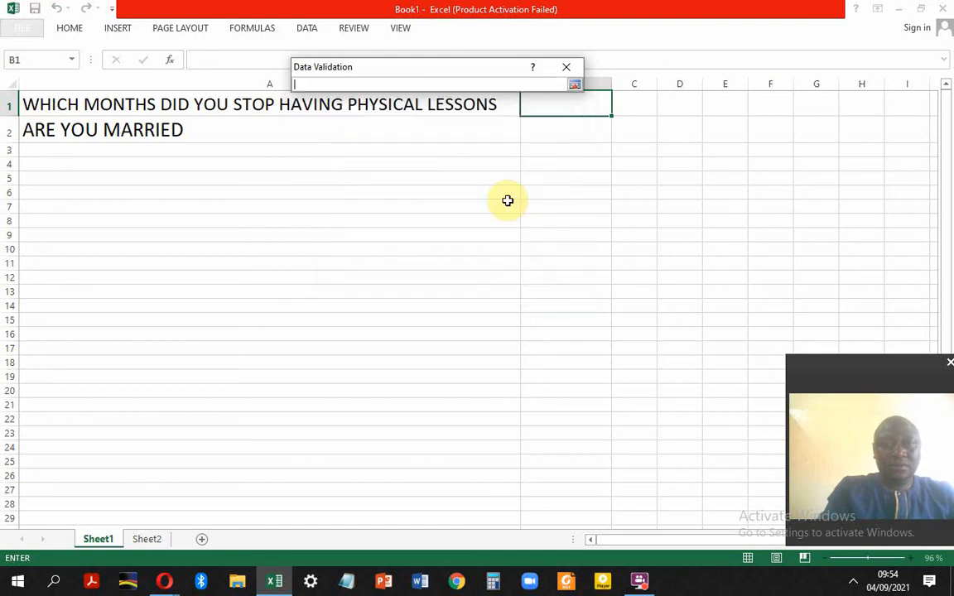
pyautogui.click(150, 538)
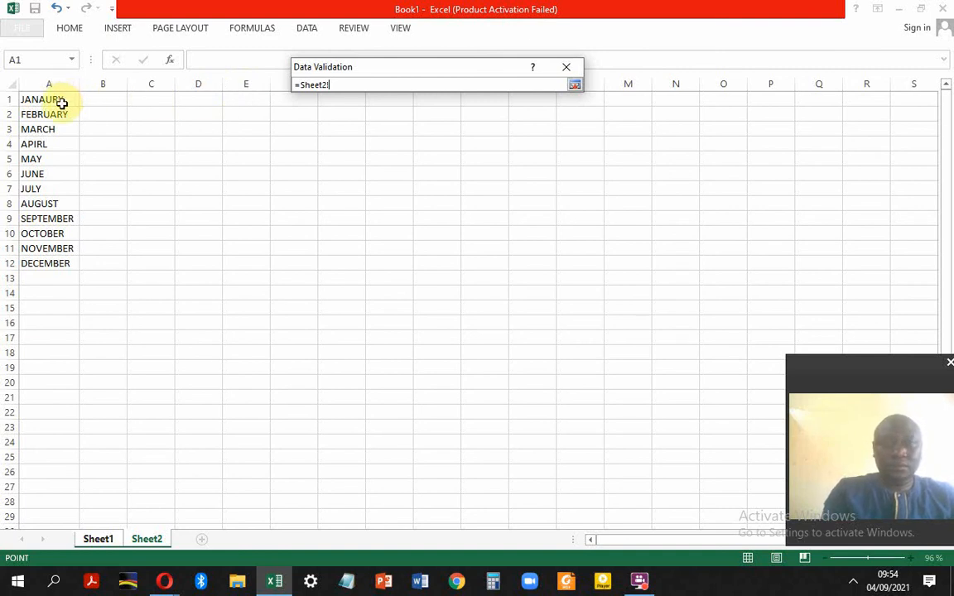
pyautogui.press('BackSpace')
pyautogui.press('BackSpace')
pyautogui.press('BackSpace')
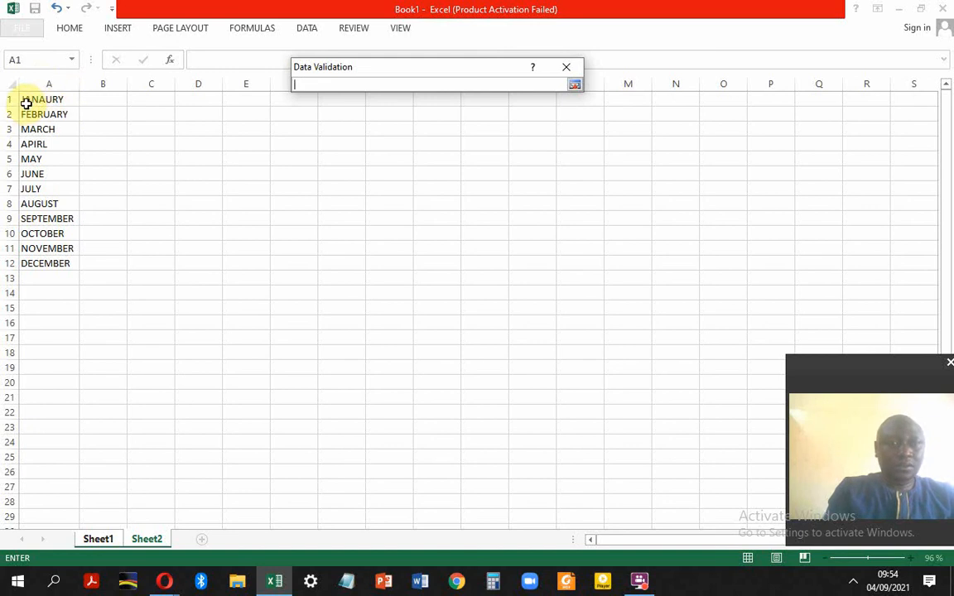
pyautogui.moveTo(26, 100); pyautogui.dragTo(38, 174)
pyautogui.press('BackSpace')
pyautogui.press('BackSpace')
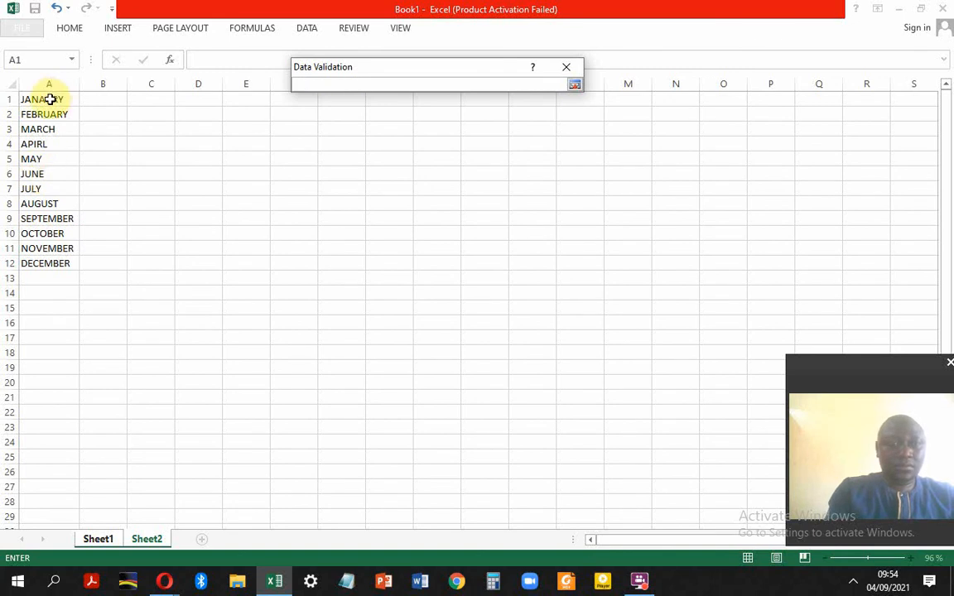
# Set the list source to the months in Sheet2 A1:A12 and apply the validation
pyautogui.moveTo(50, 100); pyautogui.dragTo(45, 152)
pyautogui.moveTo(44, 212); pyautogui.dragTo(48, 260)
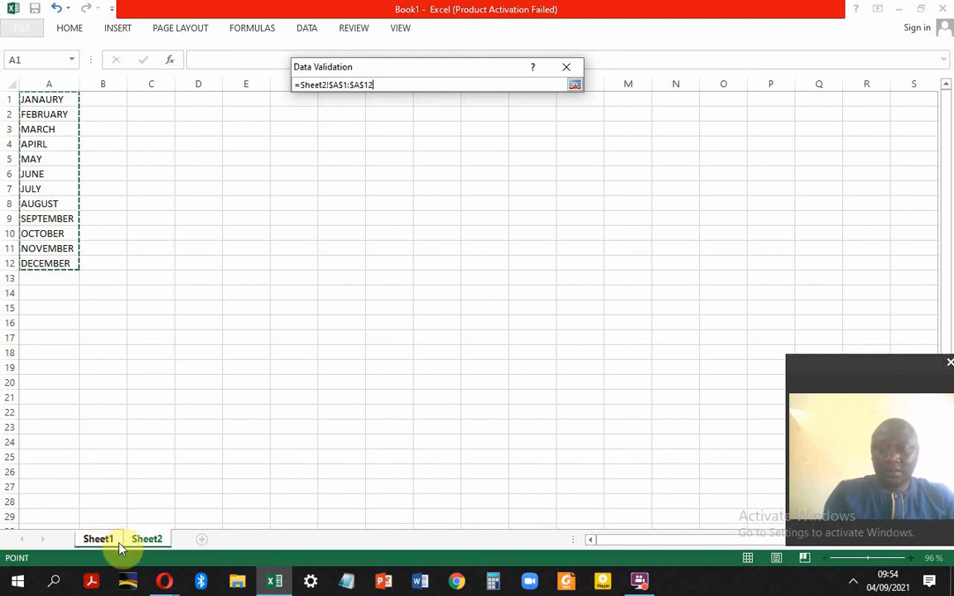
pyautogui.press('Return')
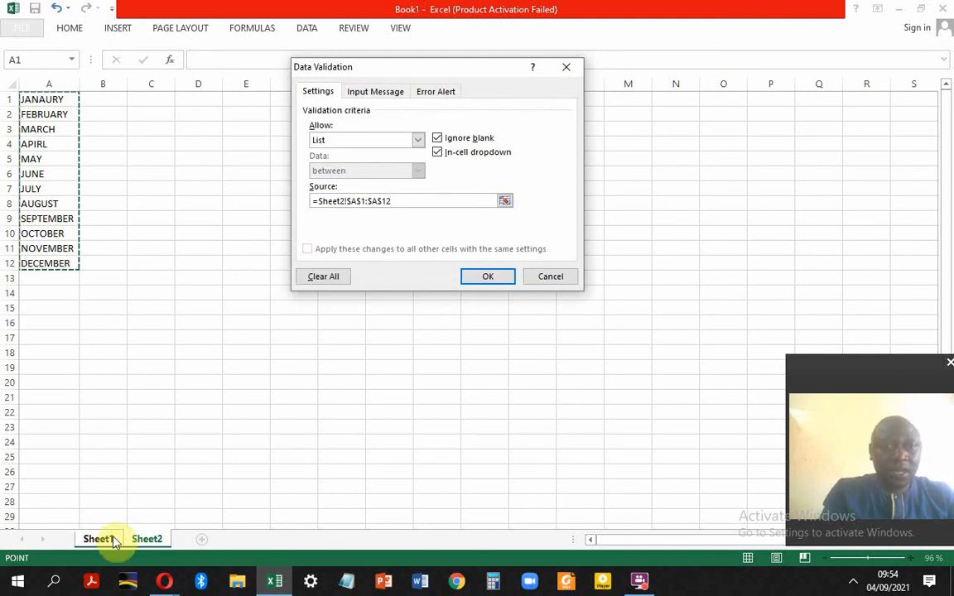
pyautogui.click(489, 276)
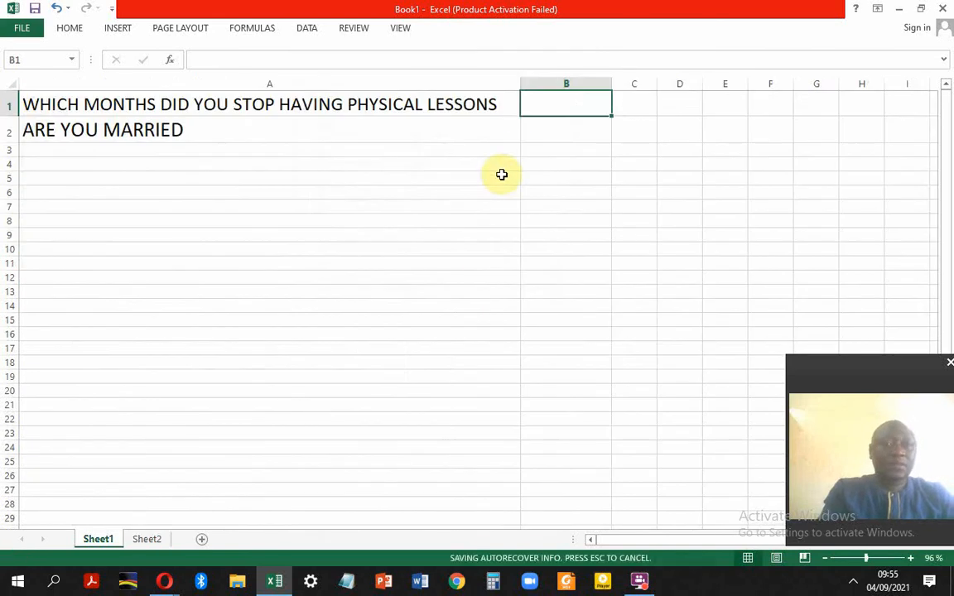
# Try the month dropdown in cell B1 with FEBRUARY and change the answer to MARCH
pyautogui.click(314, 132)
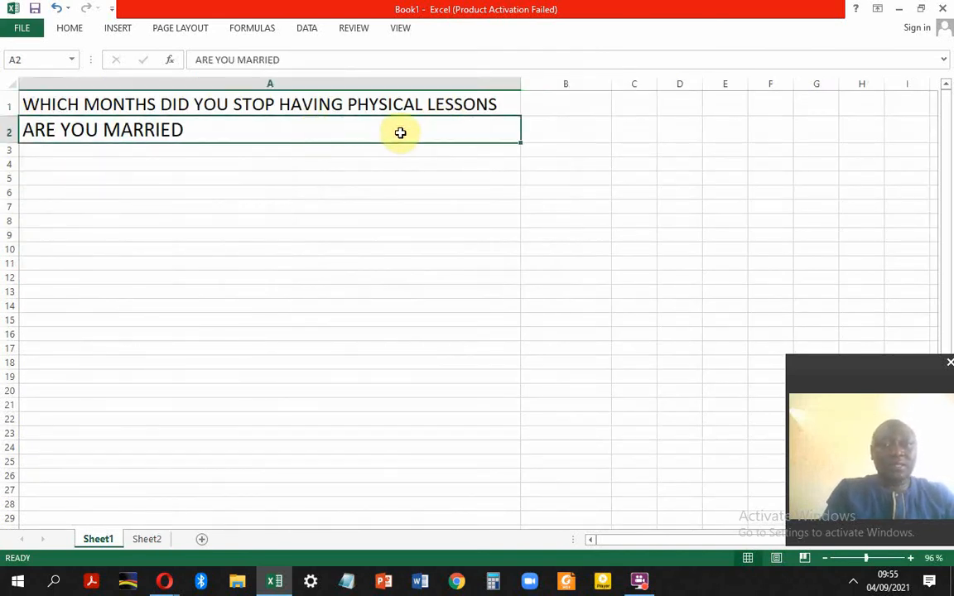
pyautogui.click(577, 111)
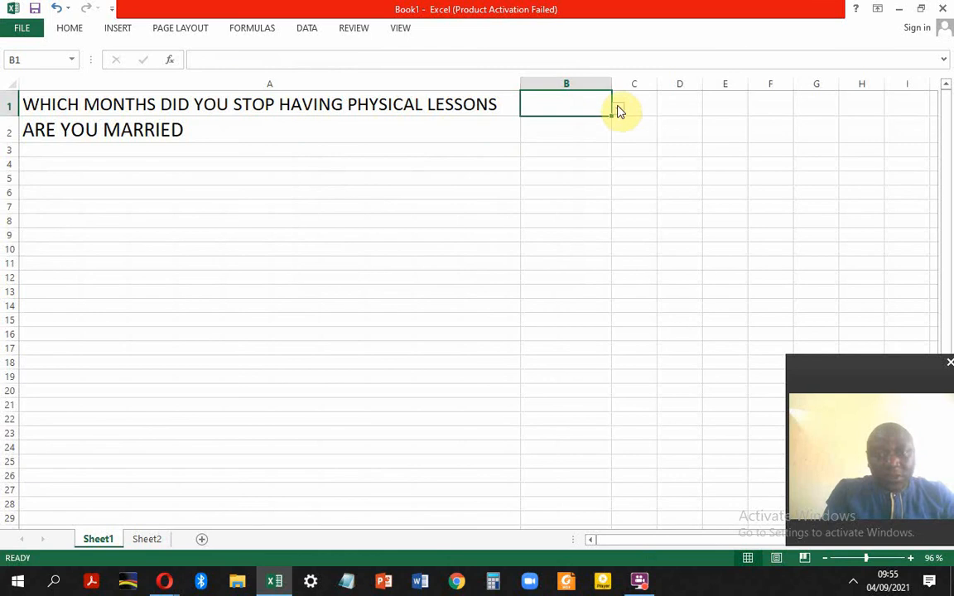
pyautogui.click(618, 110)
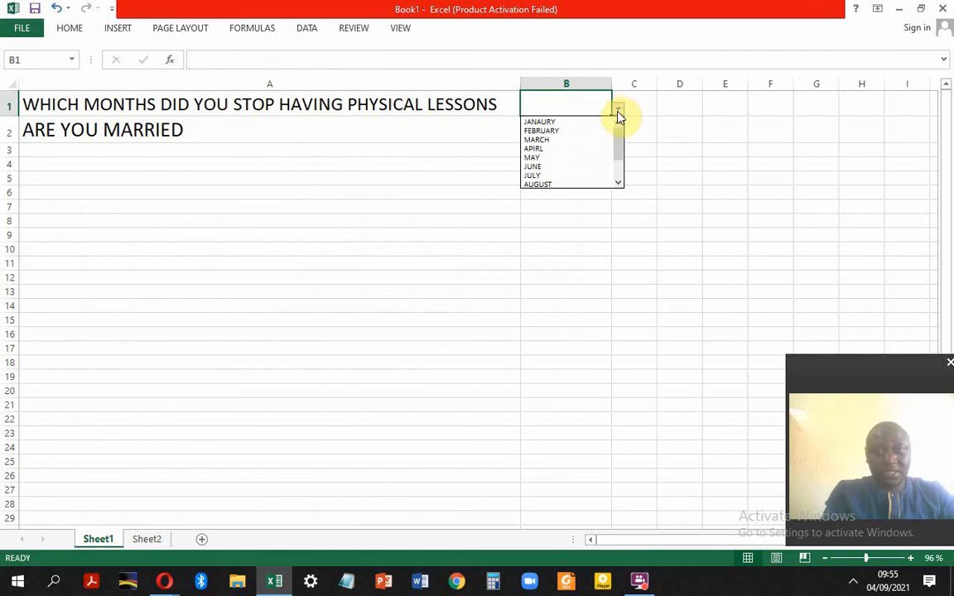
pyautogui.moveTo(618, 134); pyautogui.dragTo(588, 122)
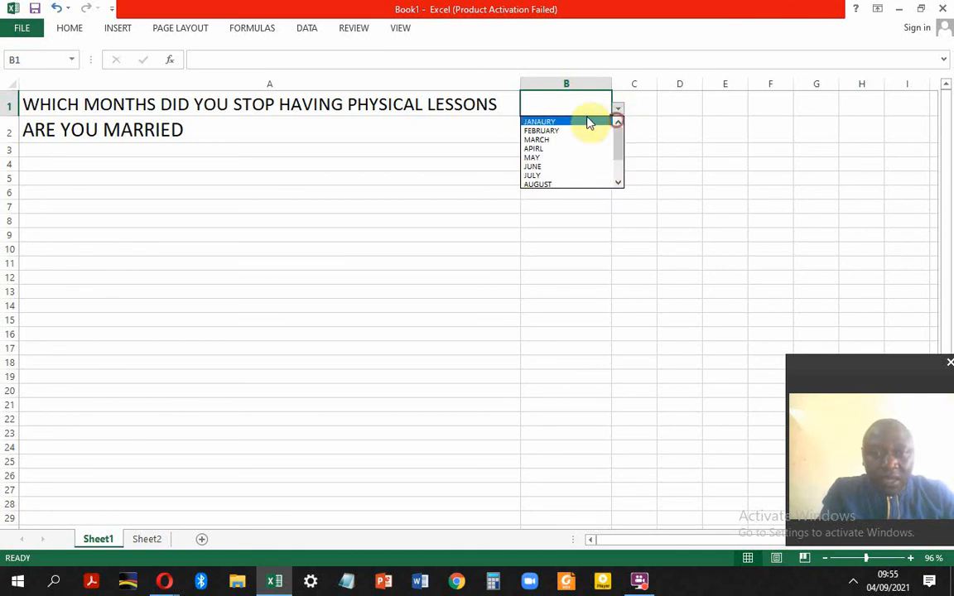
pyautogui.click(537, 133)
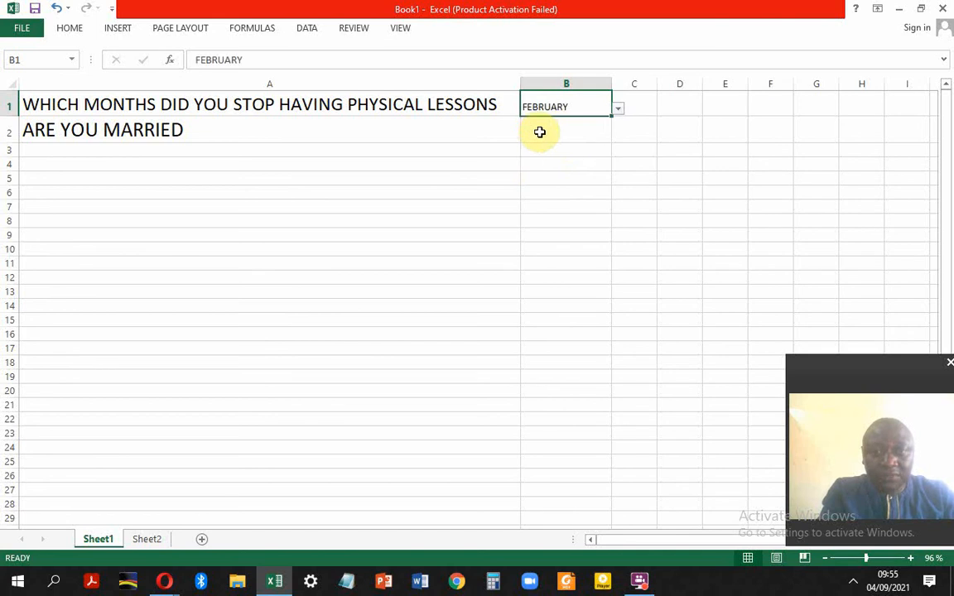
pyautogui.click(618, 112)
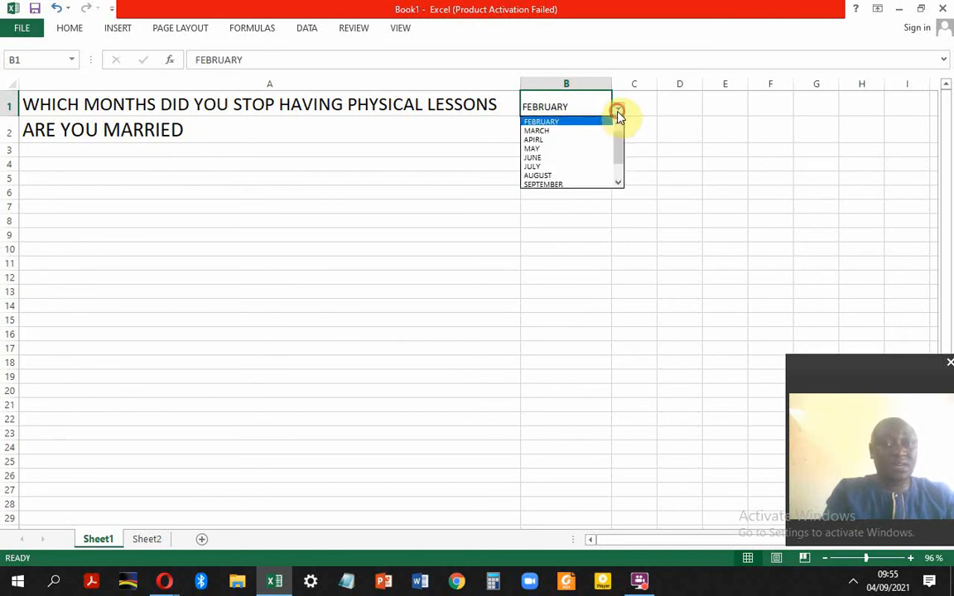
pyautogui.click(553, 130)
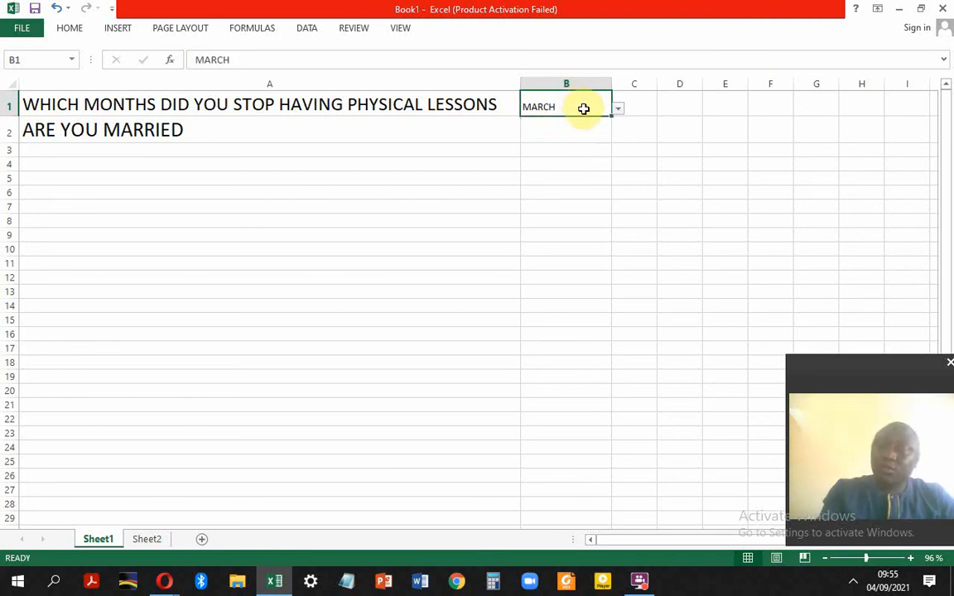
pyautogui.click(449, 127)
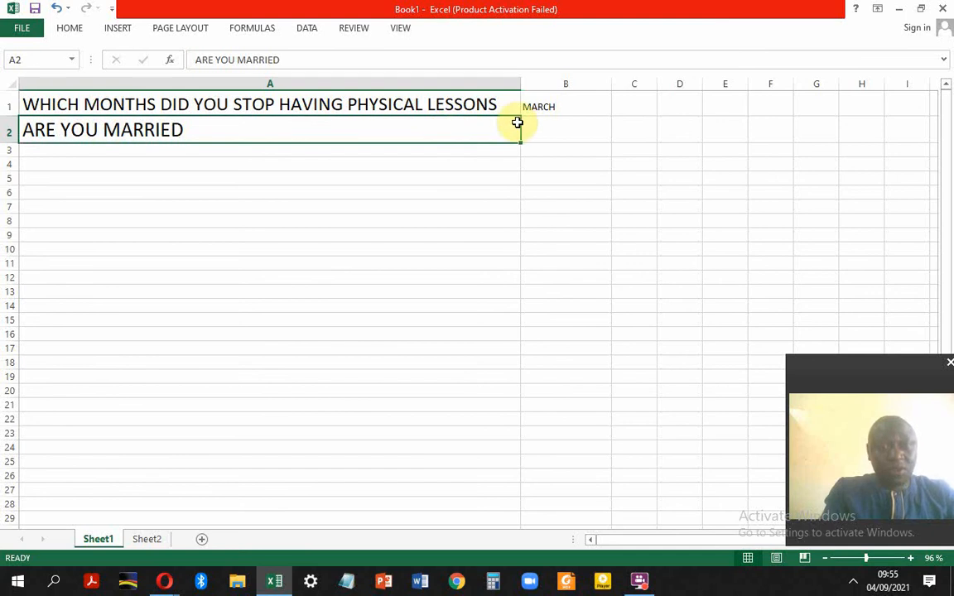
pyautogui.click(553, 123)
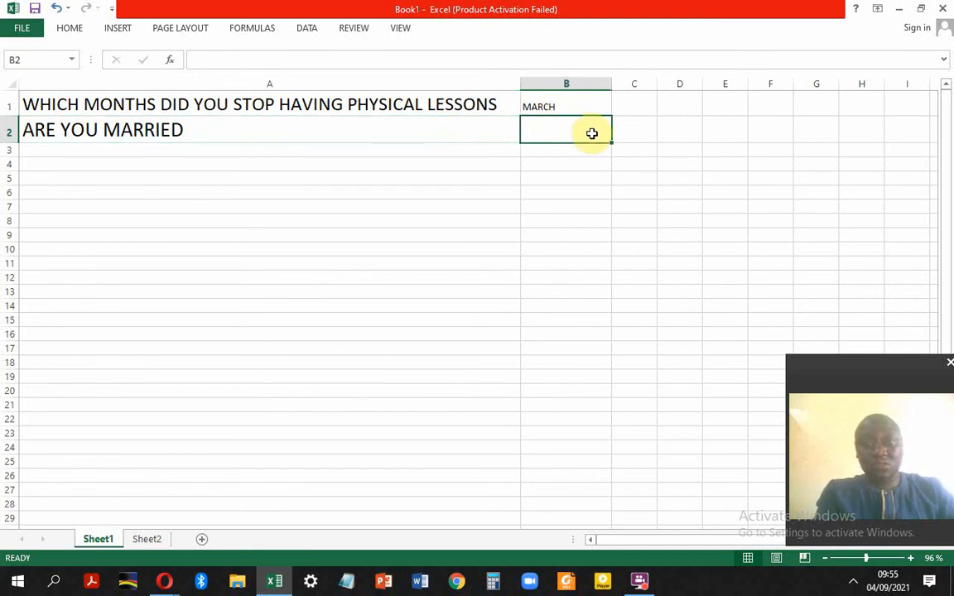
pyautogui.click(305, 30)
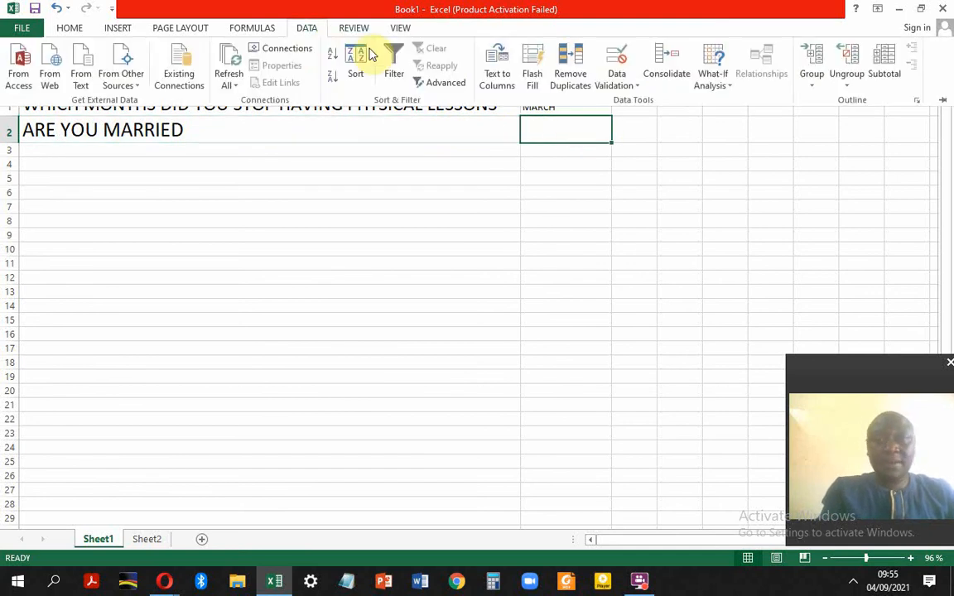
pyautogui.click(634, 86)
pyautogui.click(648, 101)
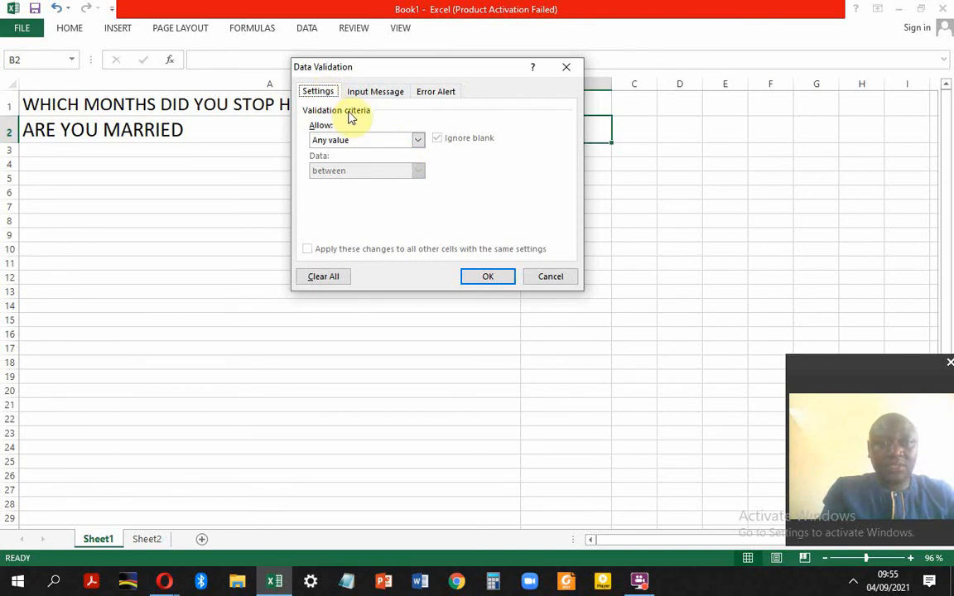
pyautogui.click(418, 141)
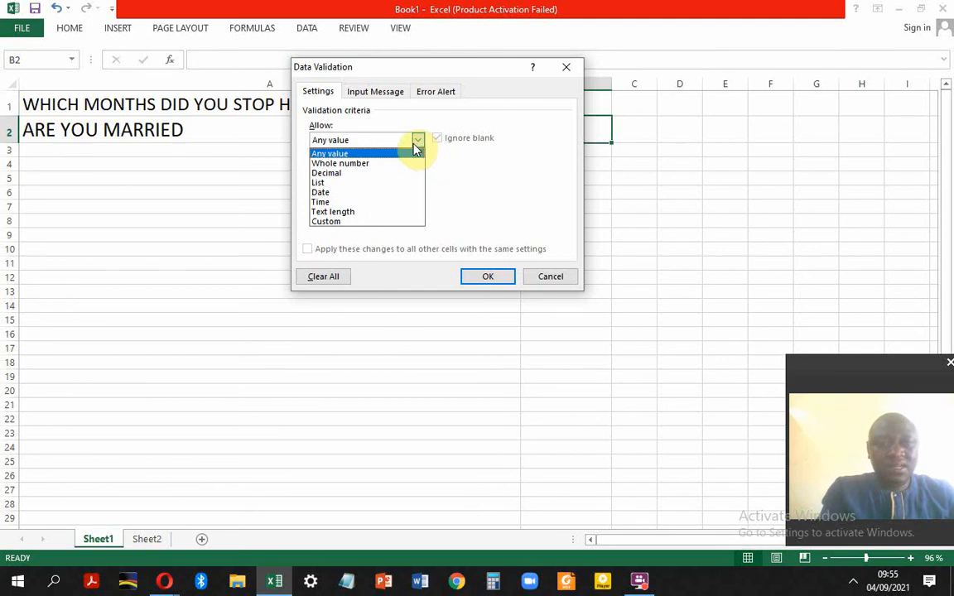
pyautogui.click(349, 212)
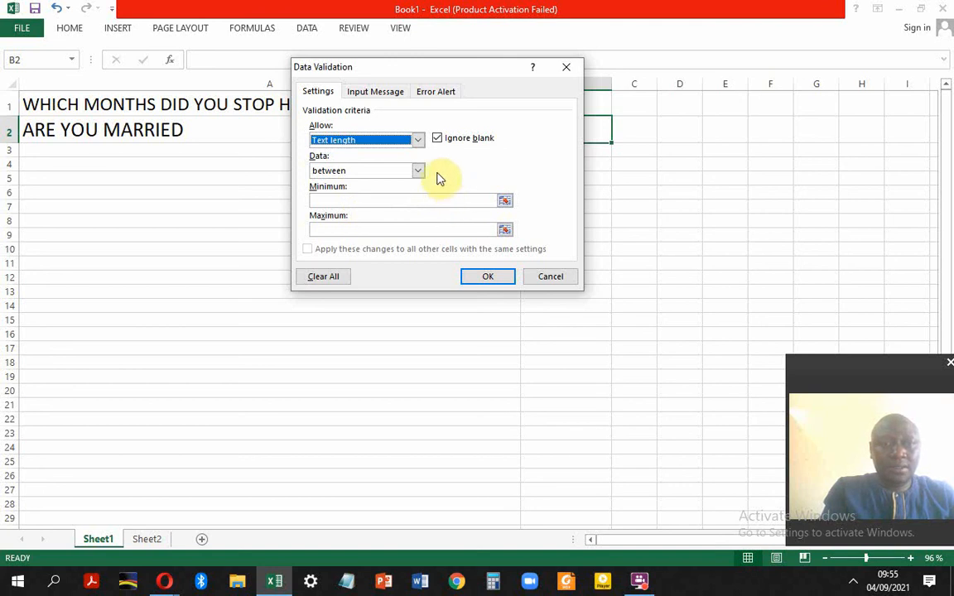
pyautogui.click(331, 92)
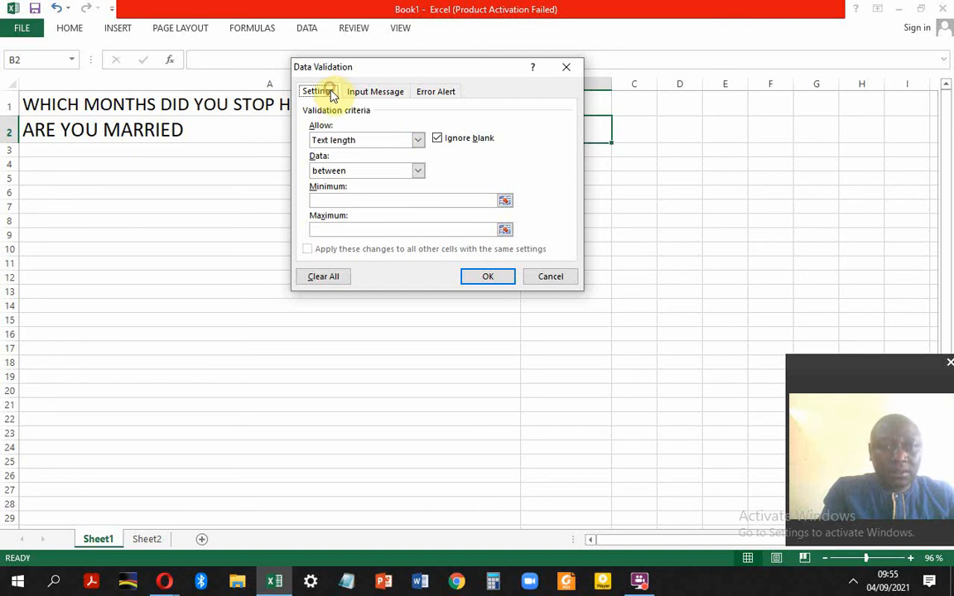
pyautogui.click(419, 140)
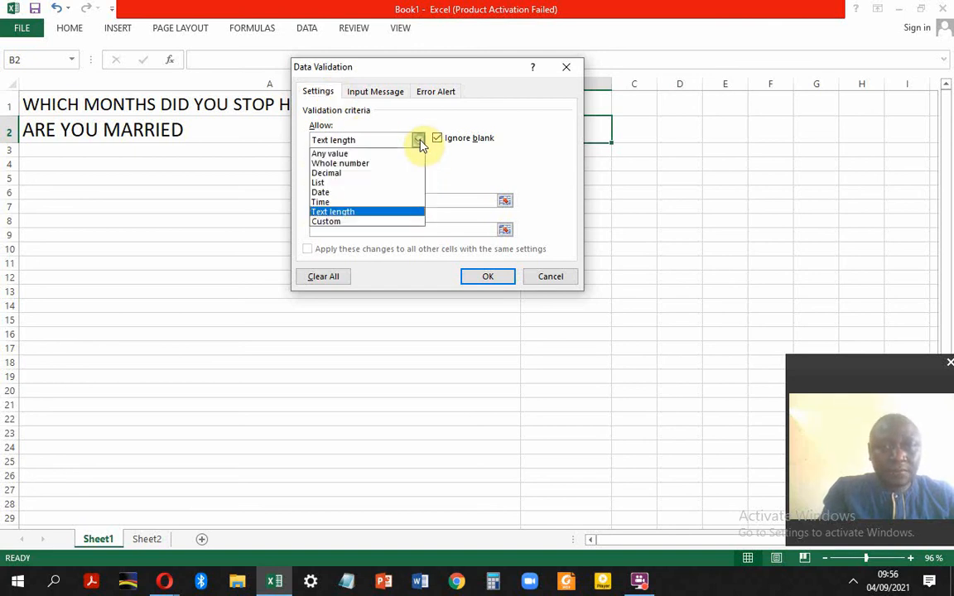
pyautogui.click(365, 96)
pyautogui.click(364, 95)
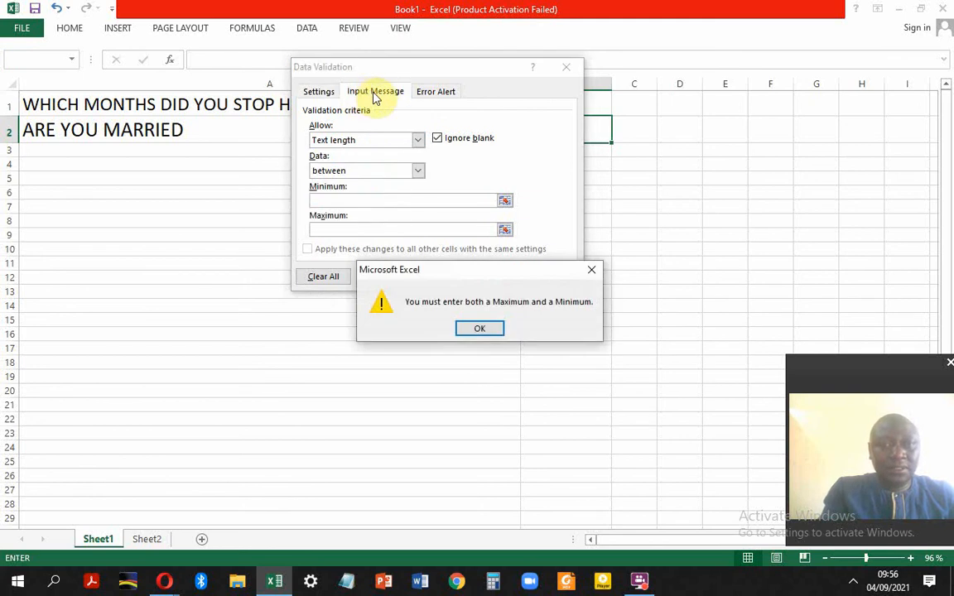
pyautogui.click(594, 270)
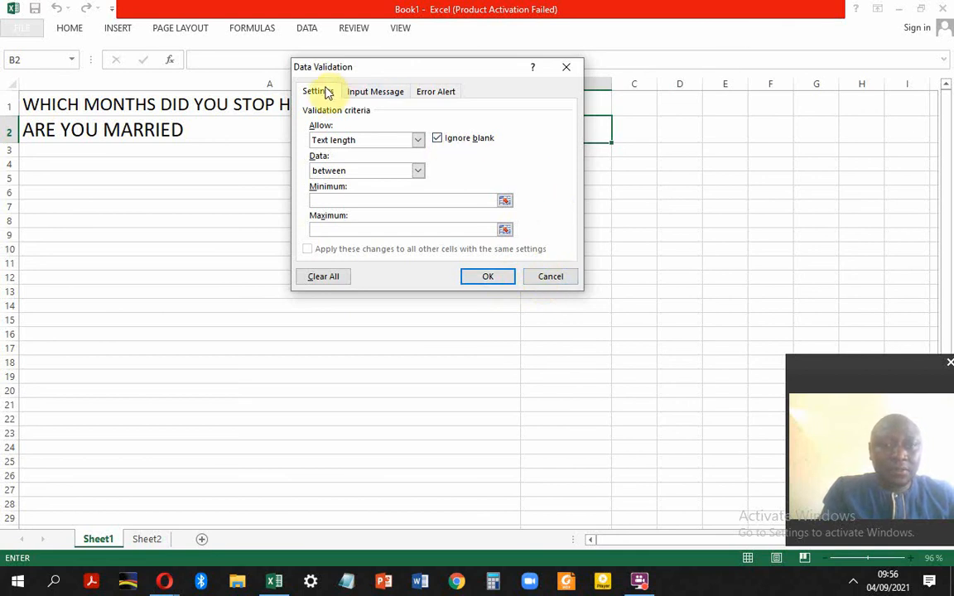
pyautogui.click(566, 73)
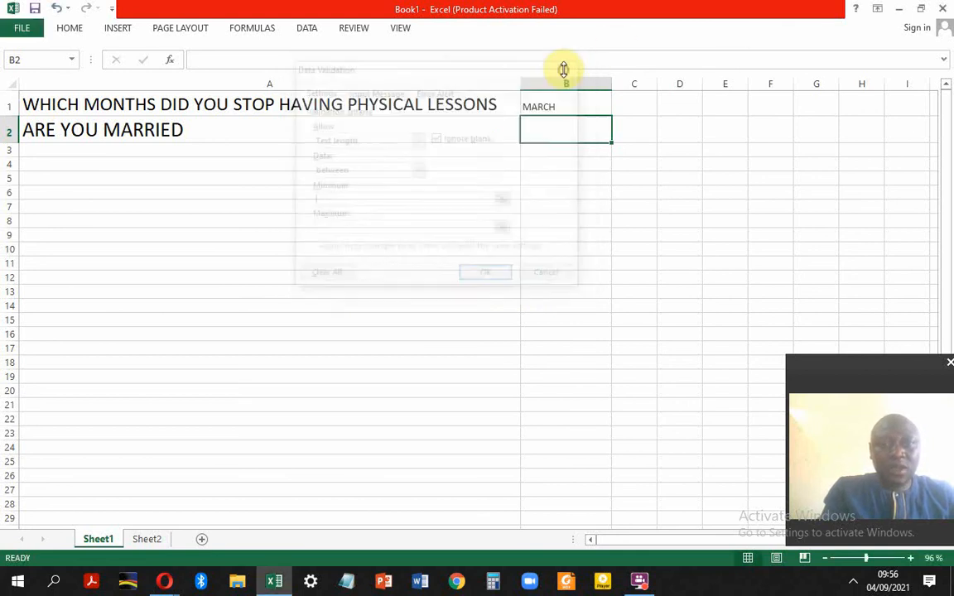
# Review the data validation settings of the month answer cell B1 and close them without changes
pyautogui.click(527, 110)
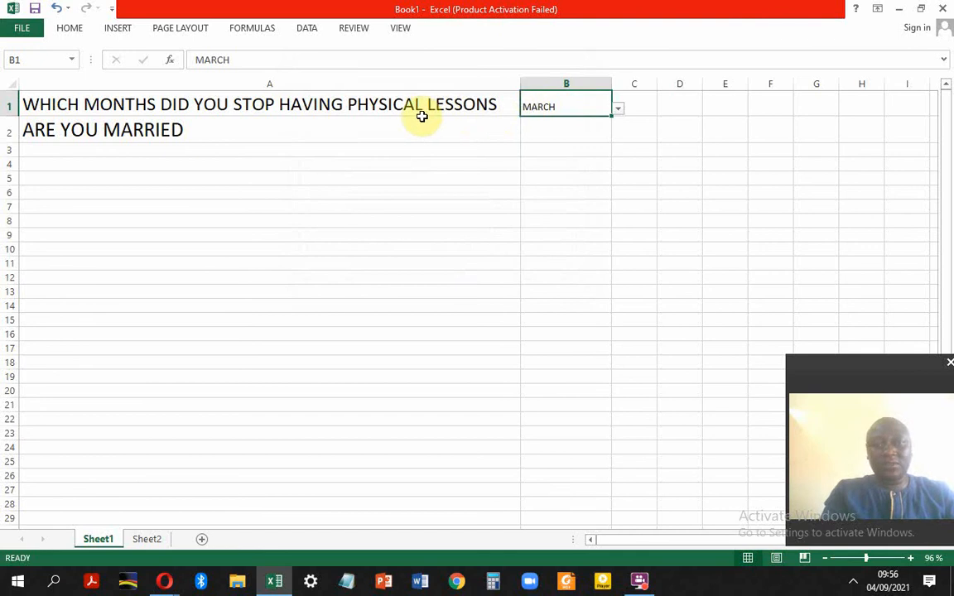
pyautogui.click(320, 115)
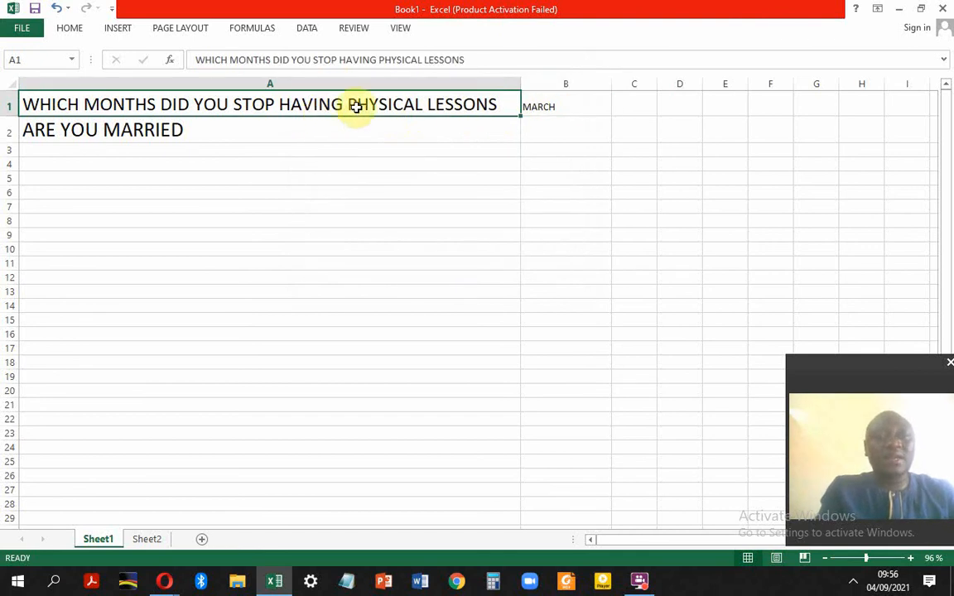
pyautogui.click(562, 111)
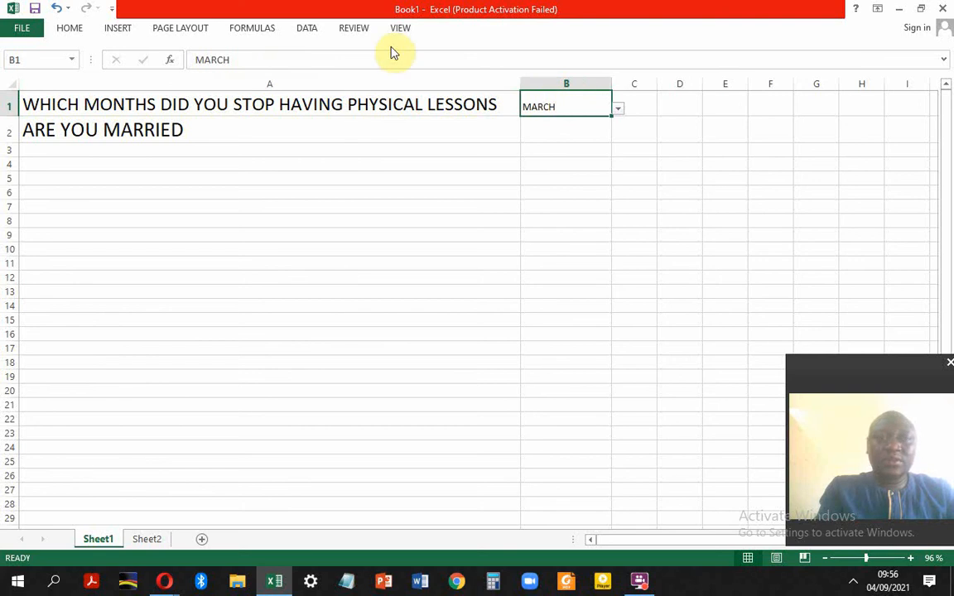
pyautogui.click(303, 29)
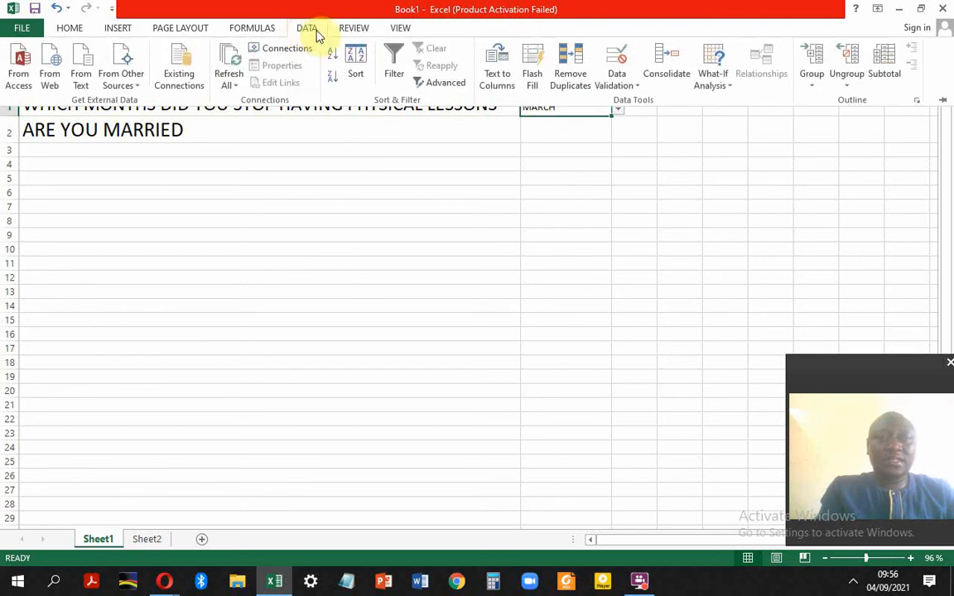
pyautogui.click(635, 86)
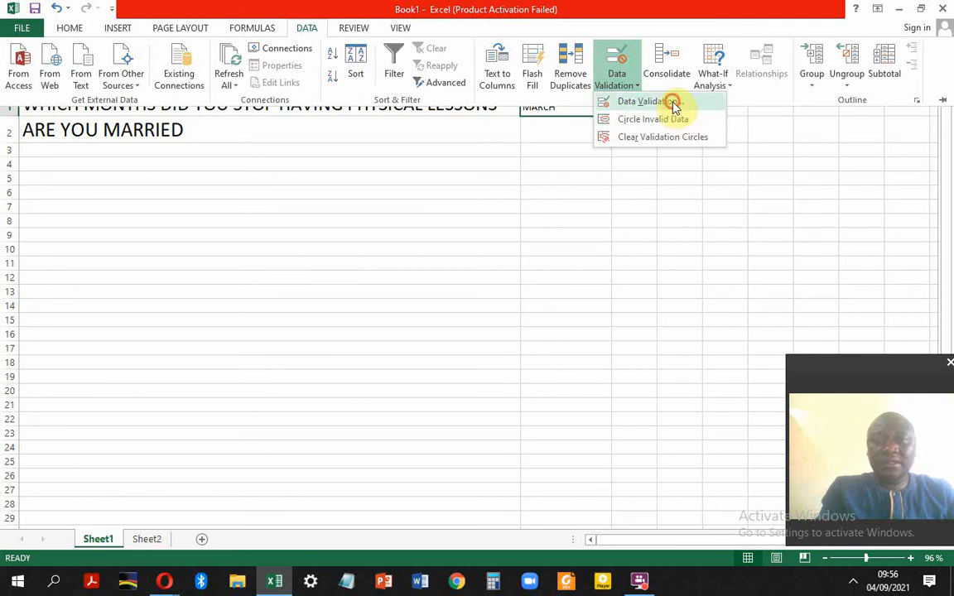
pyautogui.click(672, 103)
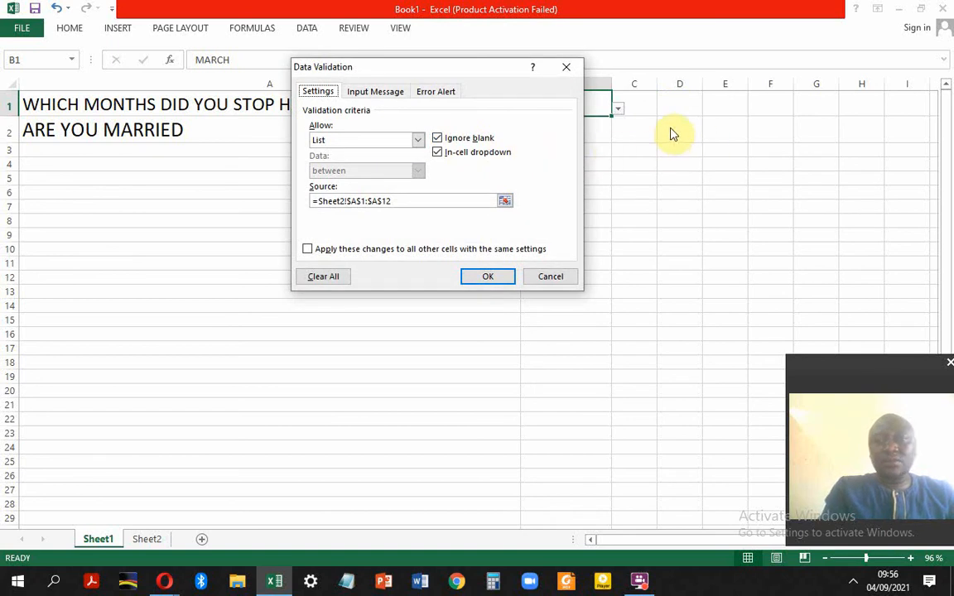
pyautogui.click(562, 66)
# Apply data validation to cell B2 beside ARE YOU MARRIED, allowing a List with the source YES,NO
pyautogui.click(564, 130)
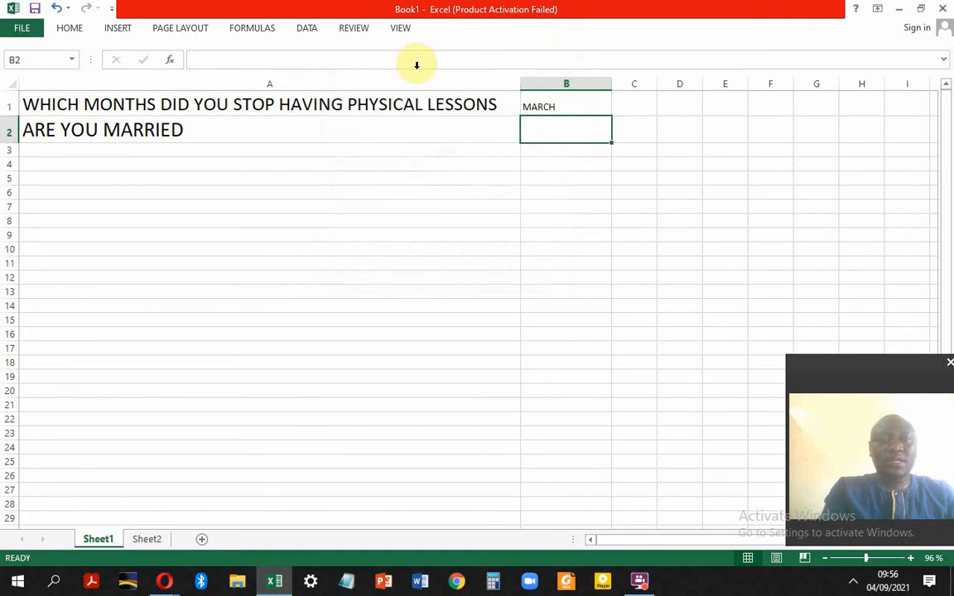
pyautogui.click(308, 28)
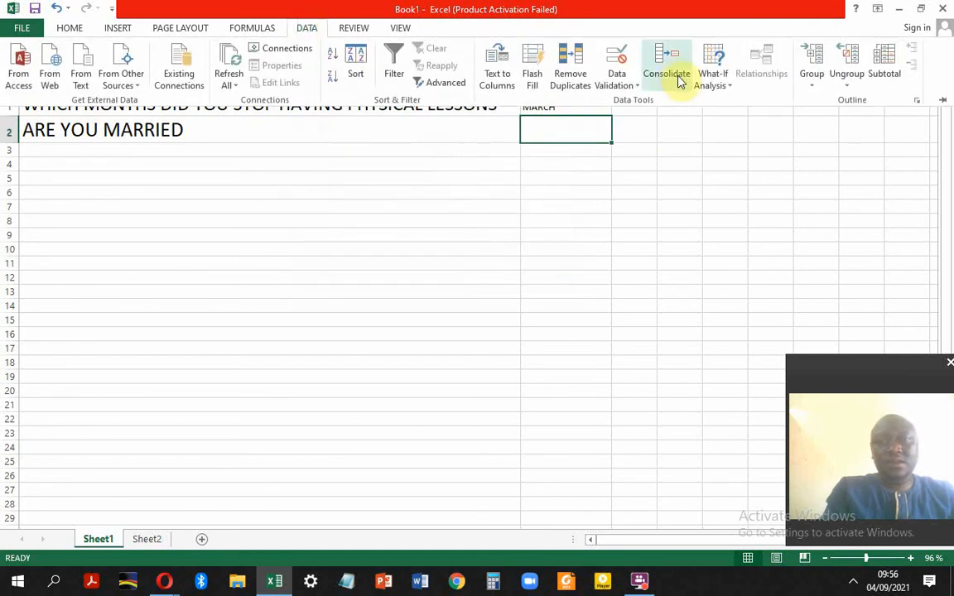
pyautogui.click(637, 86)
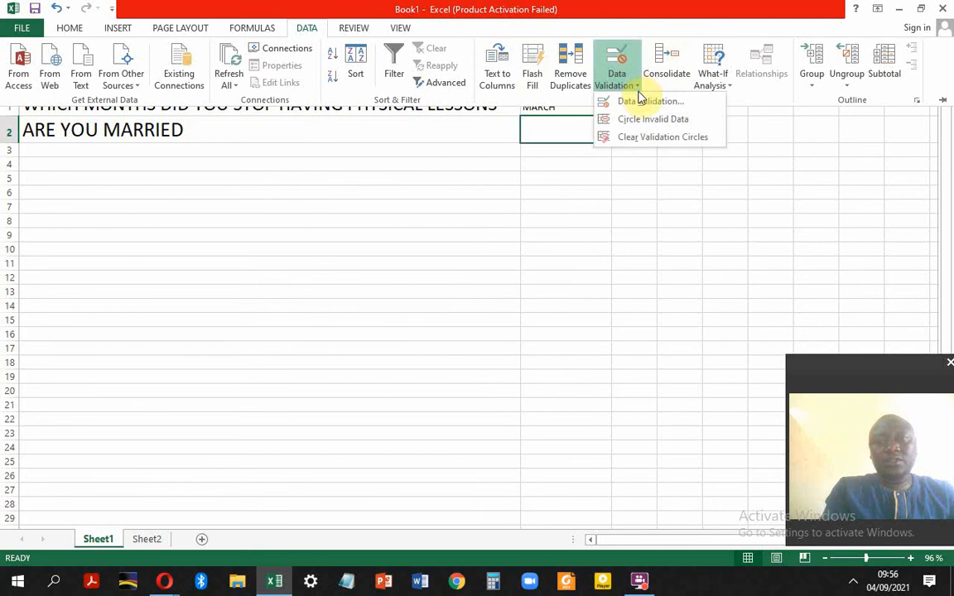
pyautogui.click(649, 103)
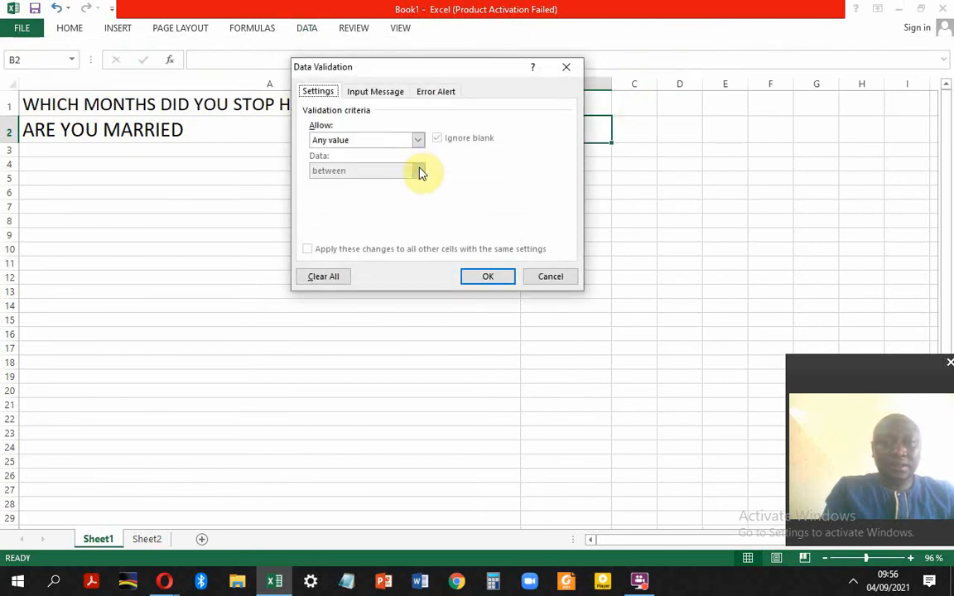
pyautogui.click(419, 140)
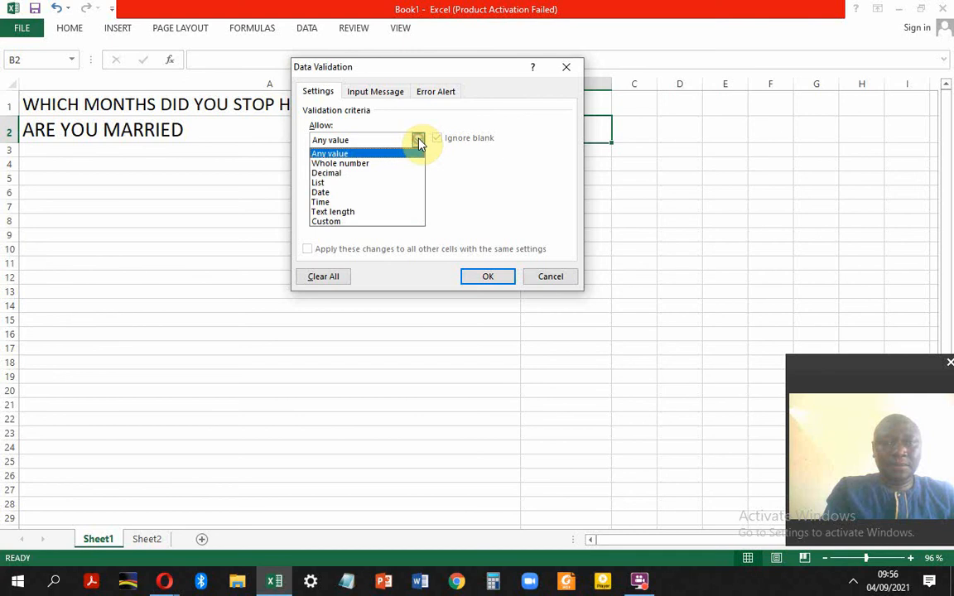
pyautogui.click(374, 183)
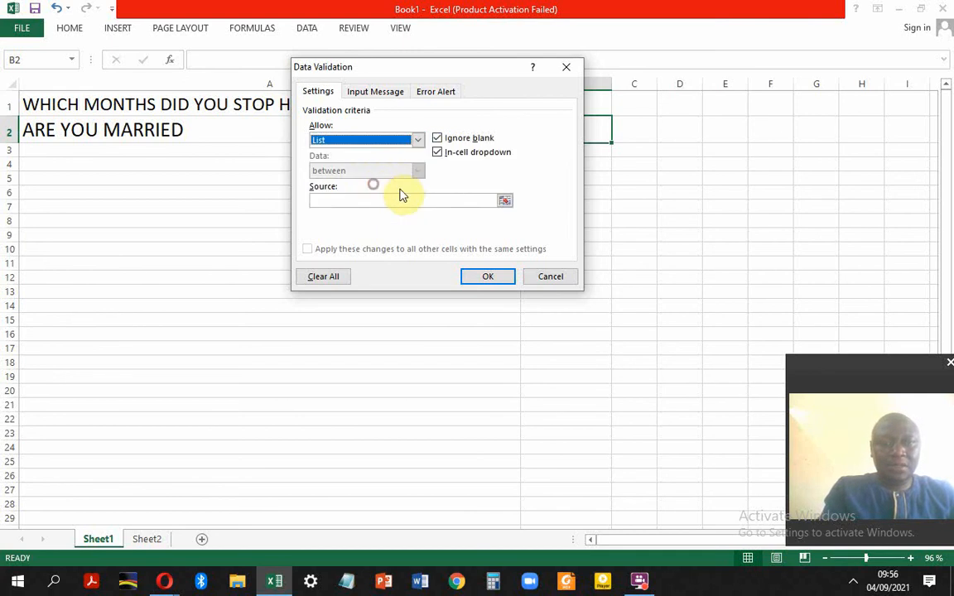
pyautogui.click(363, 199)
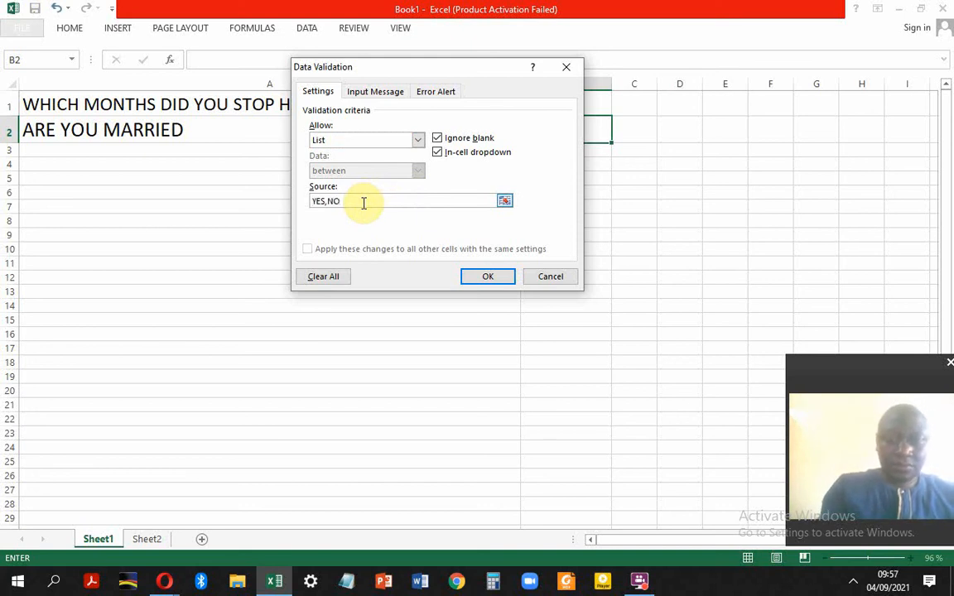
pyautogui.click(477, 277)
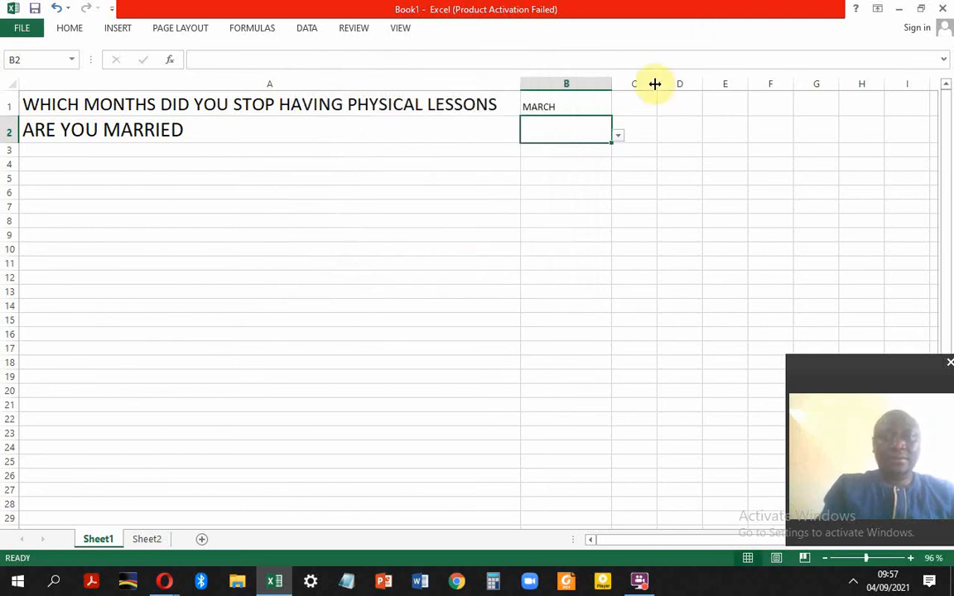
# Try the dropdown in cell B2 and choose YES as the answer
pyautogui.click(618, 138)
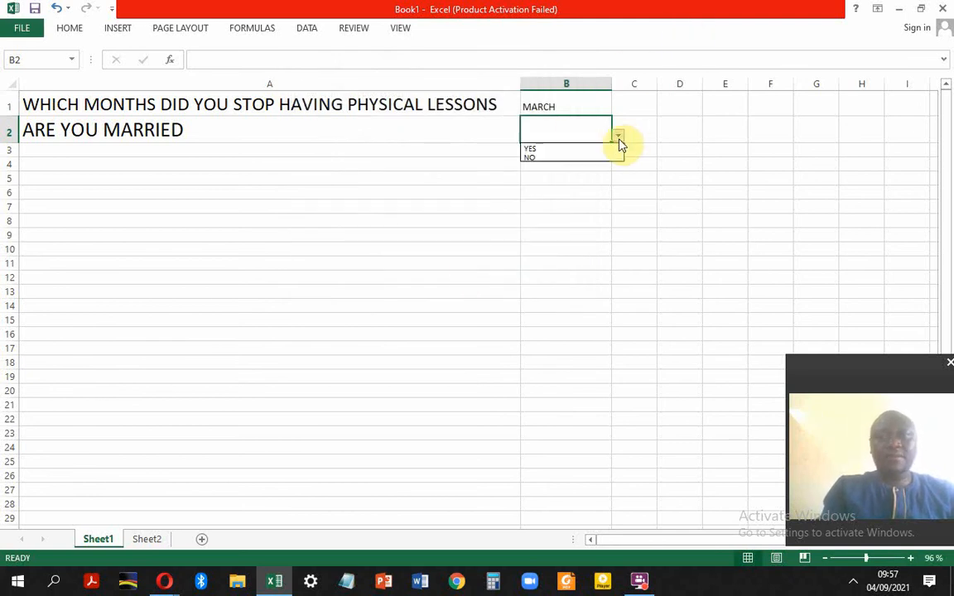
pyautogui.click(544, 128)
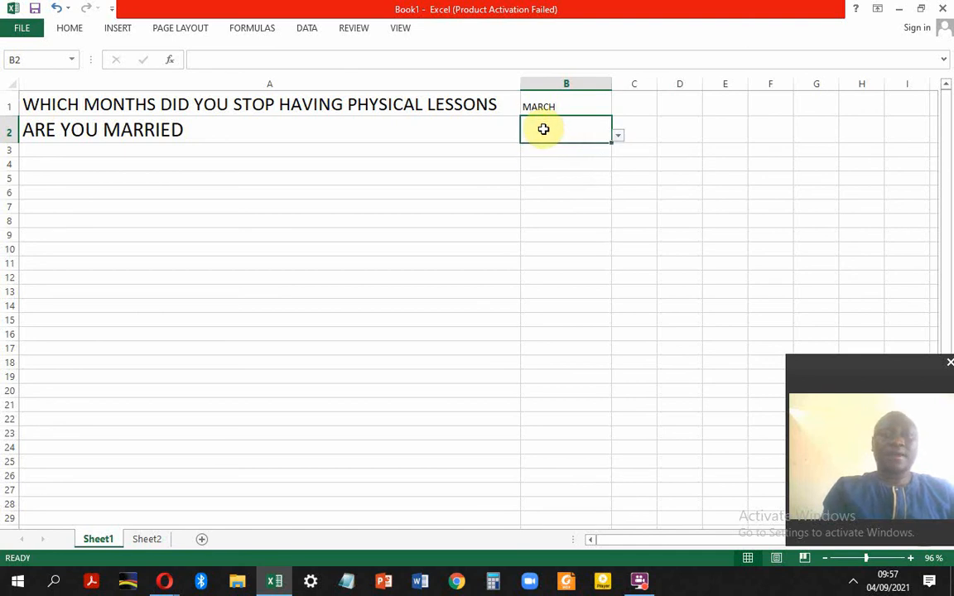
pyautogui.click(619, 137)
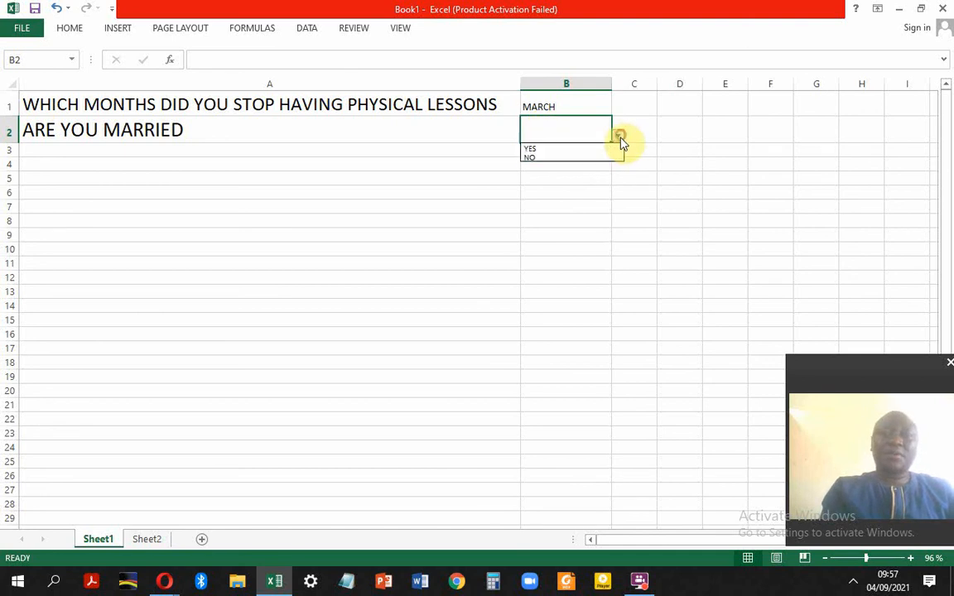
pyautogui.click(558, 150)
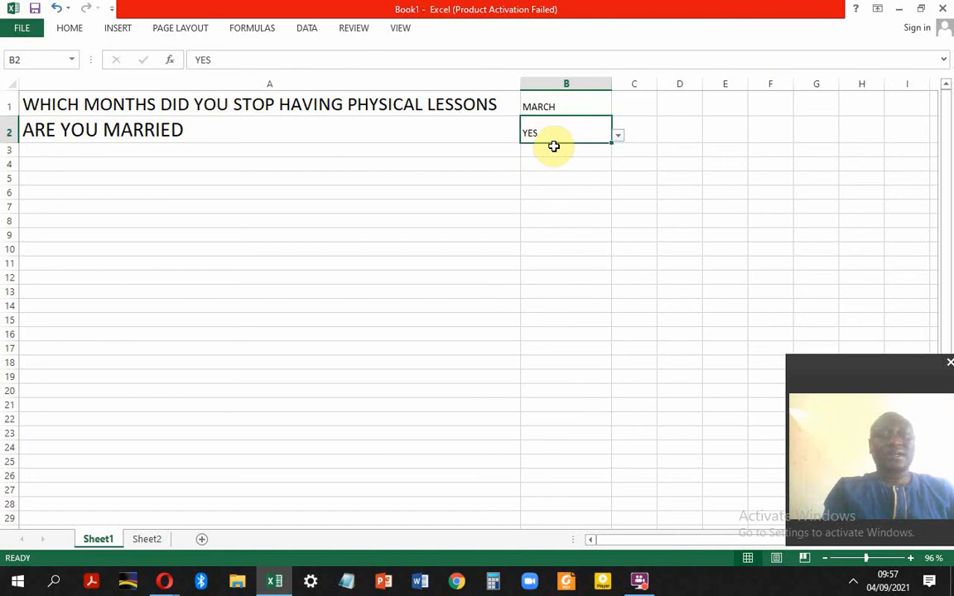